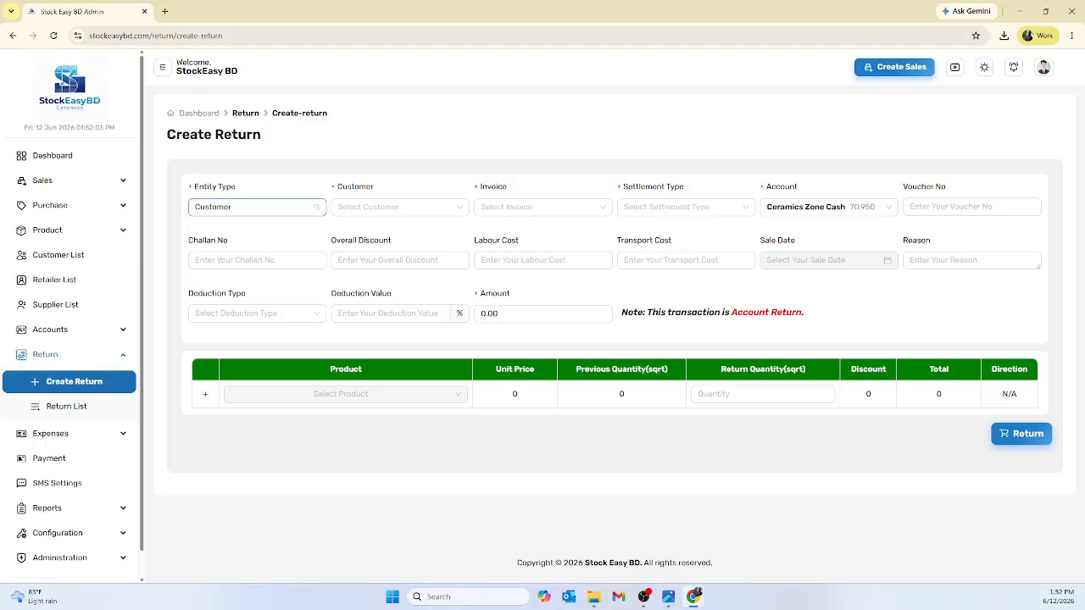
# Step: Set the return's entity type to Customer, choose the customer listed directly below Walk in customer, and select that customer's first invoice
pyautogui.click(203, 207)
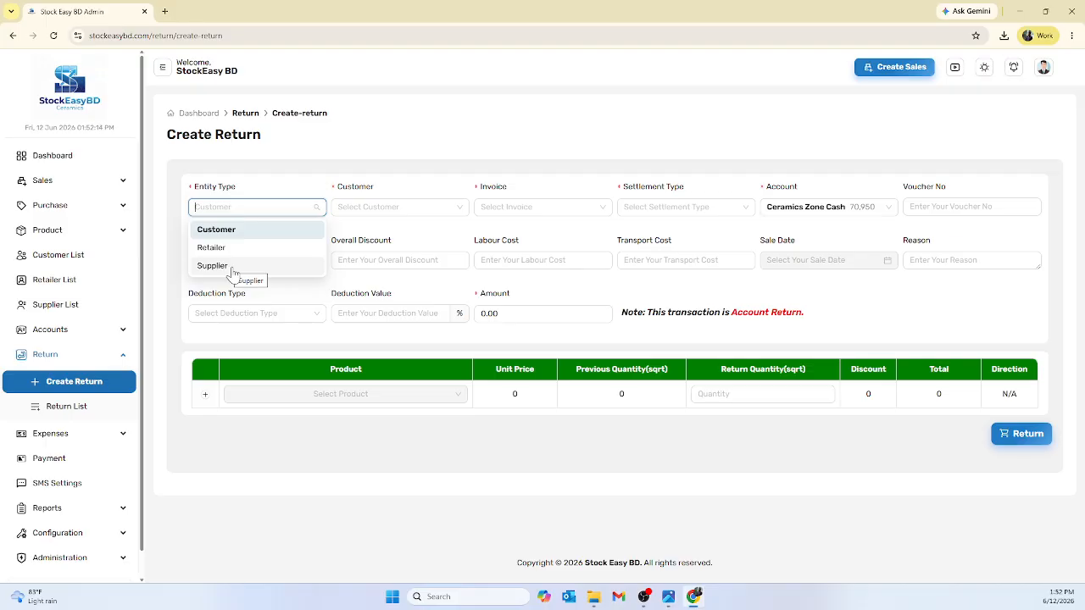
pyautogui.click(243, 235)
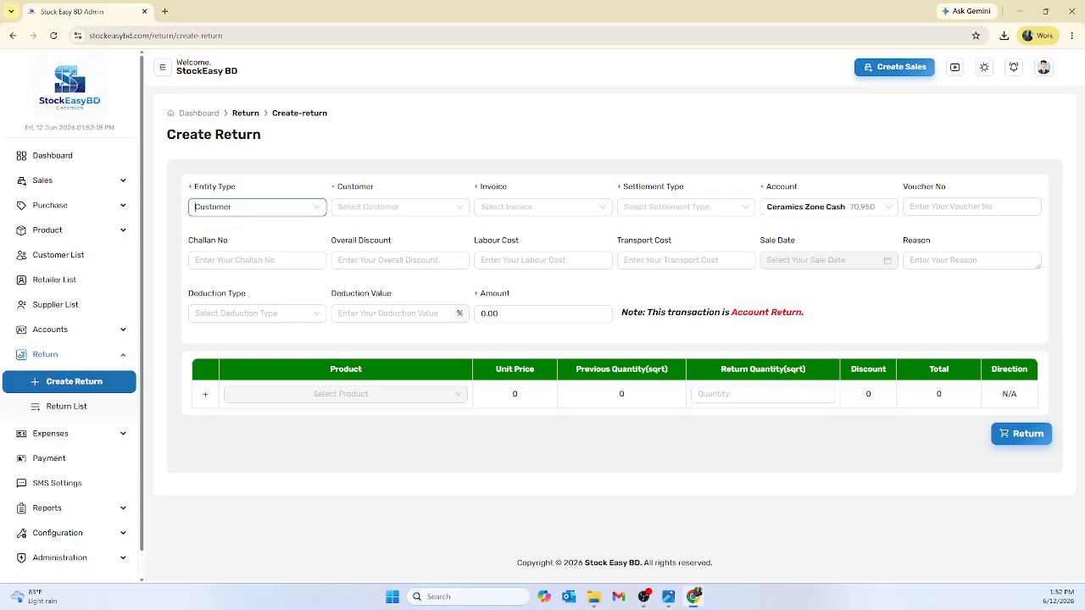
pyautogui.click(373, 209)
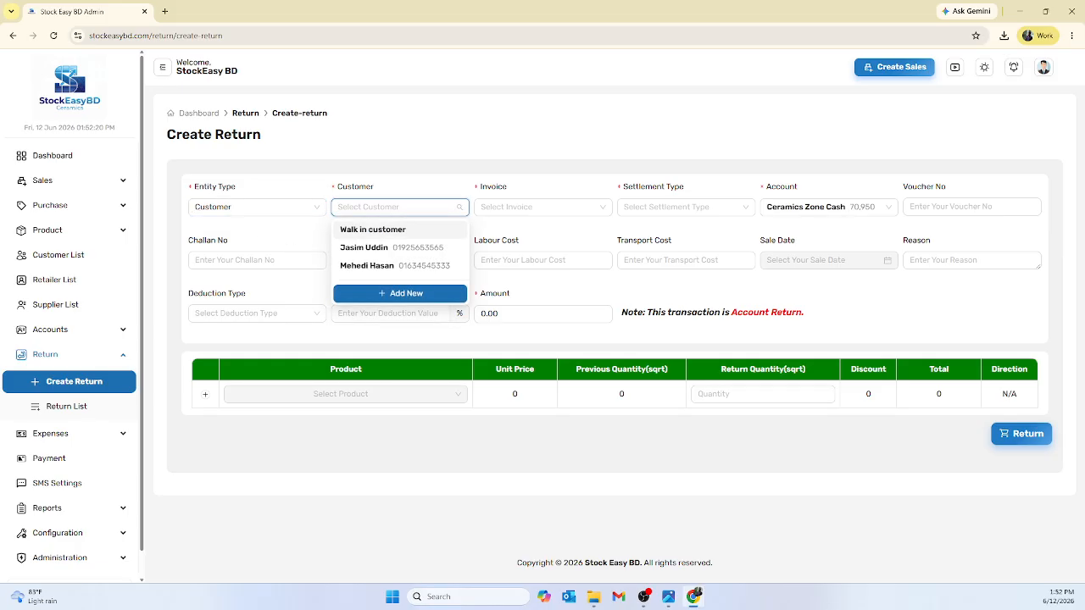
pyautogui.click(375, 250)
pyautogui.click(517, 207)
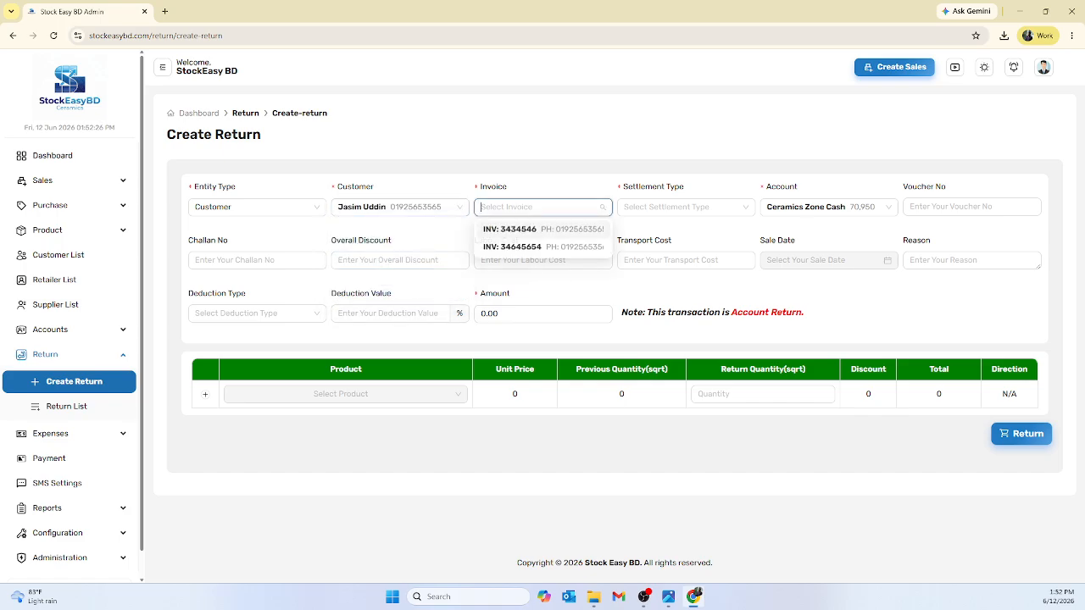
pyautogui.click(505, 231)
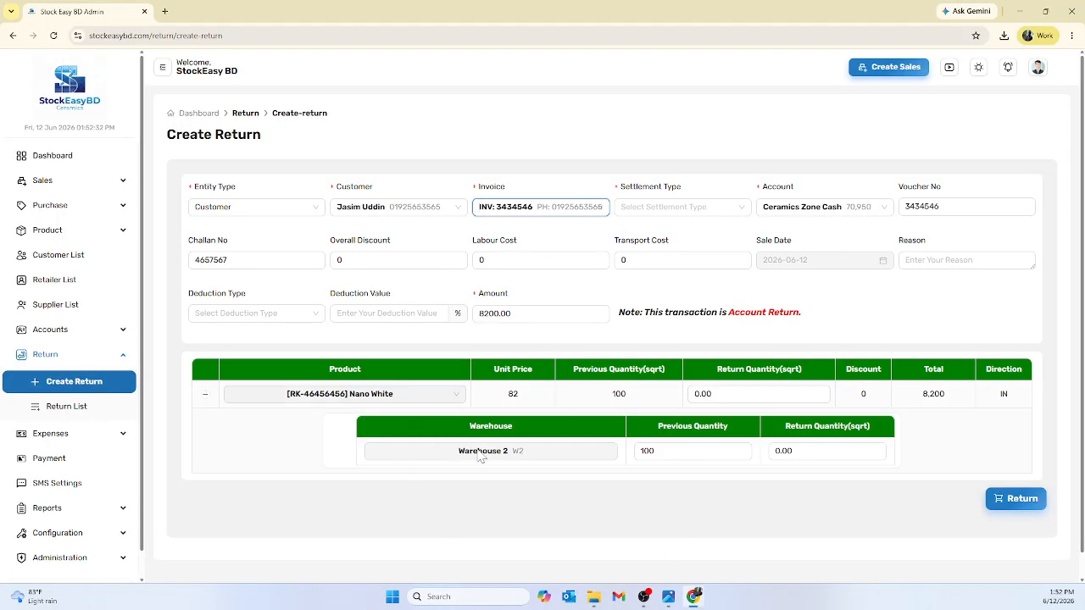
pyautogui.click(543, 207)
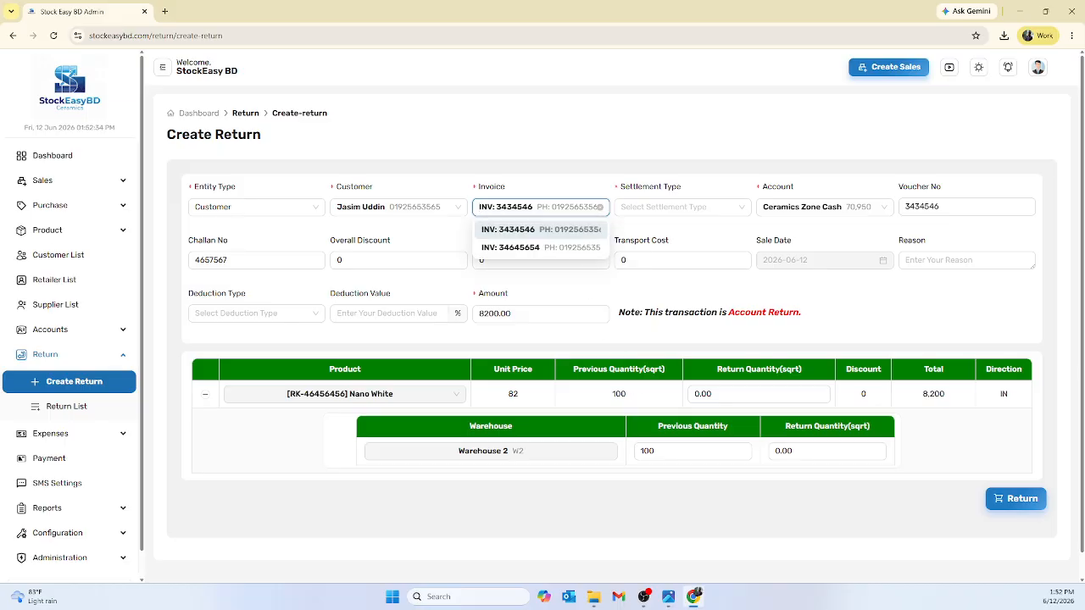
# Step: Set the settlement type to Refund and choose Ceramics Zone Cash as the account for the return
pyautogui.click(679, 207)
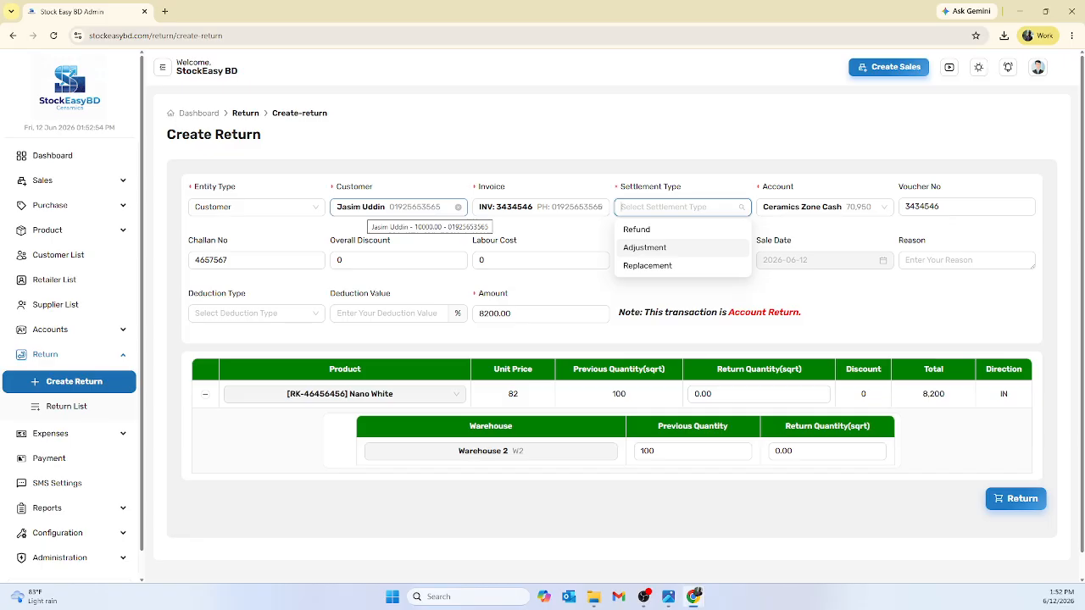
pyautogui.click(651, 231)
pyautogui.click(839, 207)
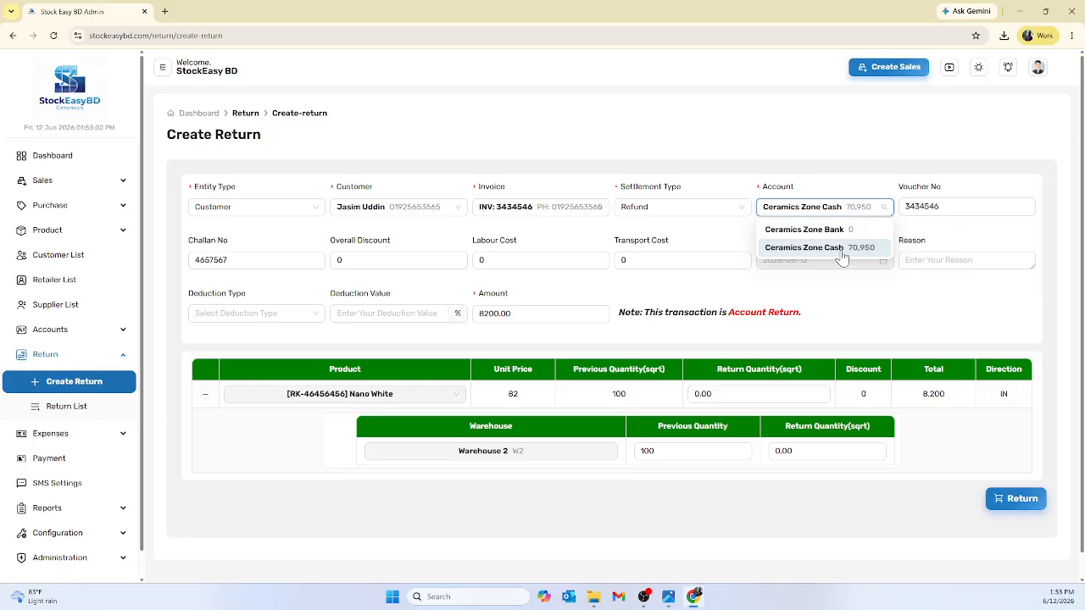
pyautogui.click(842, 254)
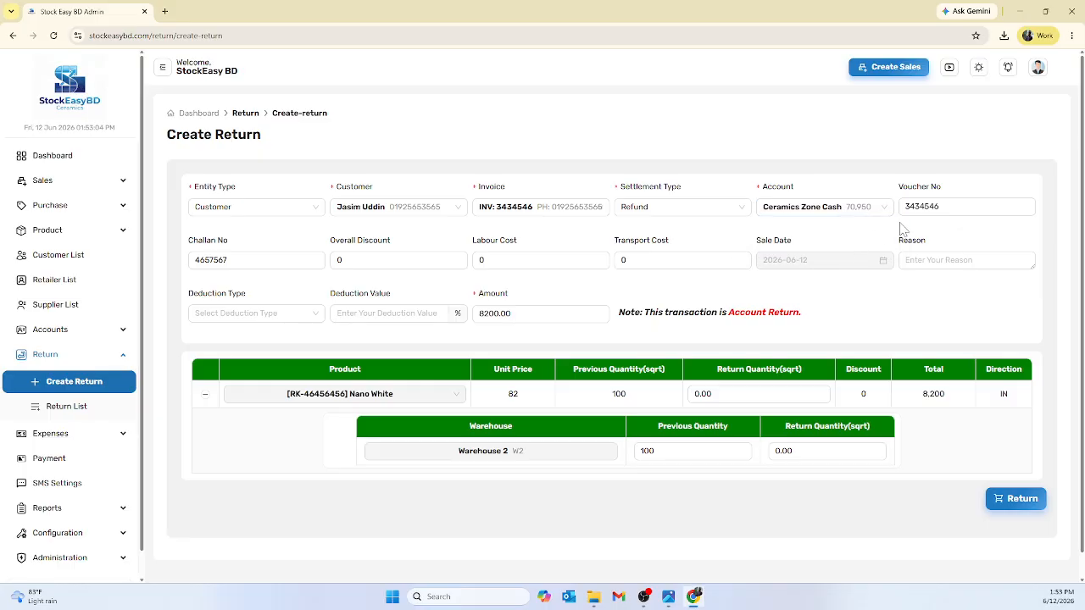
# Step: Set the return quantity of the Nano White product to 20 sqrt
pyautogui.scroll(-1, 447, 322)
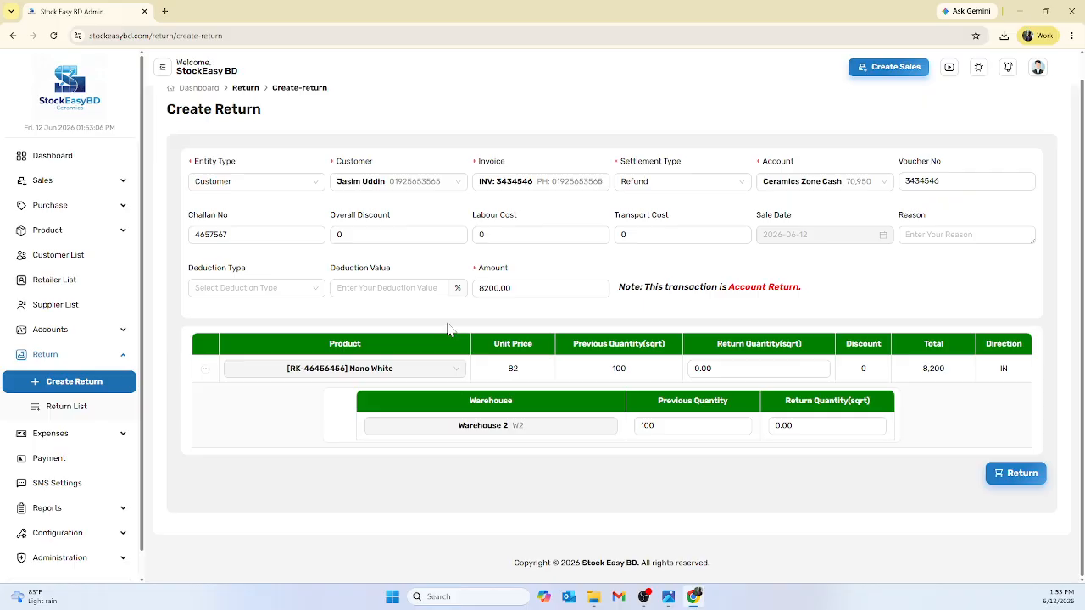
pyautogui.click(715, 369)
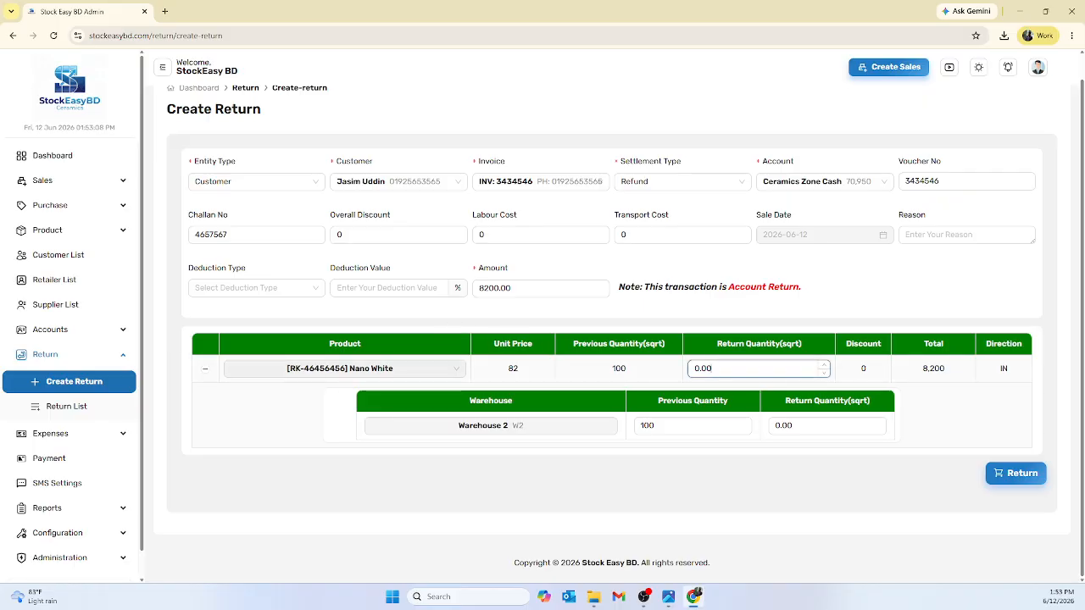
pyautogui.hotkey('ctrl', 'a')
pyautogui.moveTo(645, 380); pyautogui.dragTo(611, 378)
pyautogui.click(713, 370)
pyautogui.write('2')
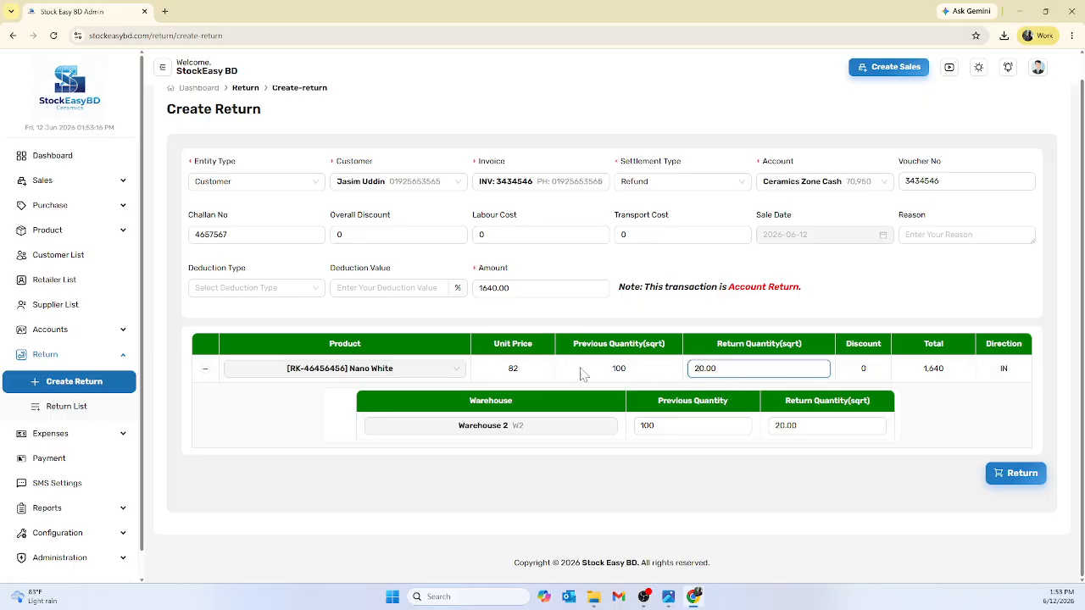
# Step: Review the return amount and the transaction-type note beside it, and submit the return
pyautogui.click(522, 290)
pyautogui.doubleClick(519, 289)
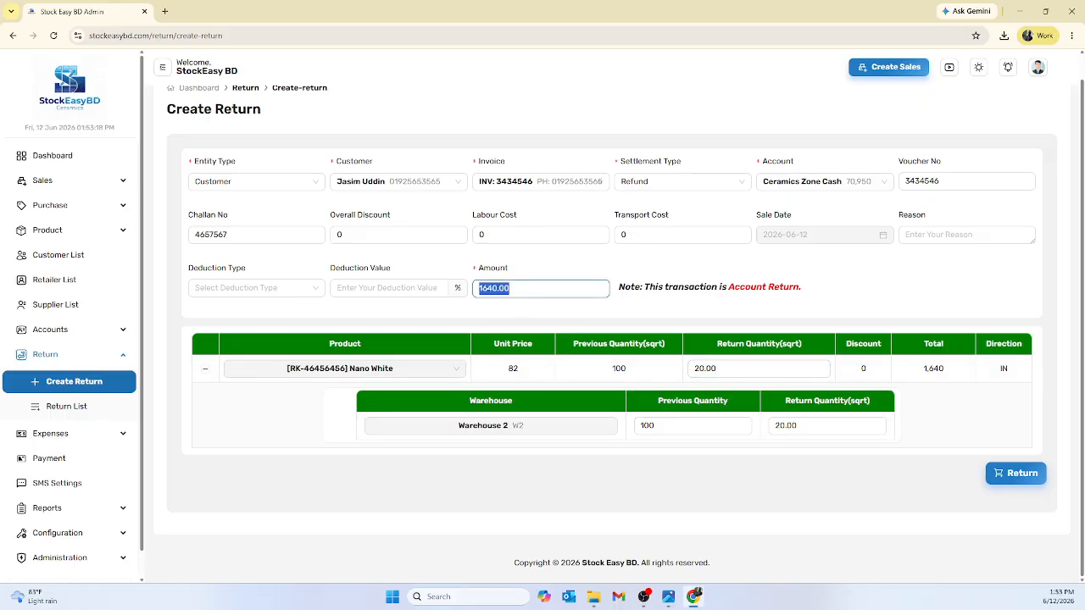
pyautogui.moveTo(619, 288); pyautogui.dragTo(727, 289)
pyautogui.click(770, 299)
pyautogui.click(739, 310)
pyautogui.click(809, 300)
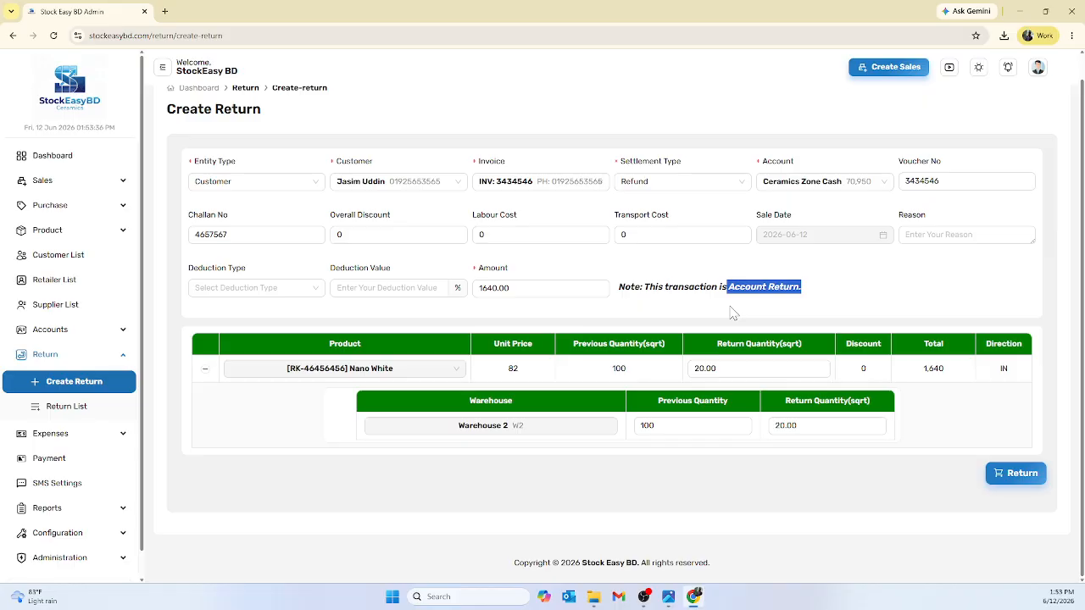
pyautogui.doubleClick(655, 287)
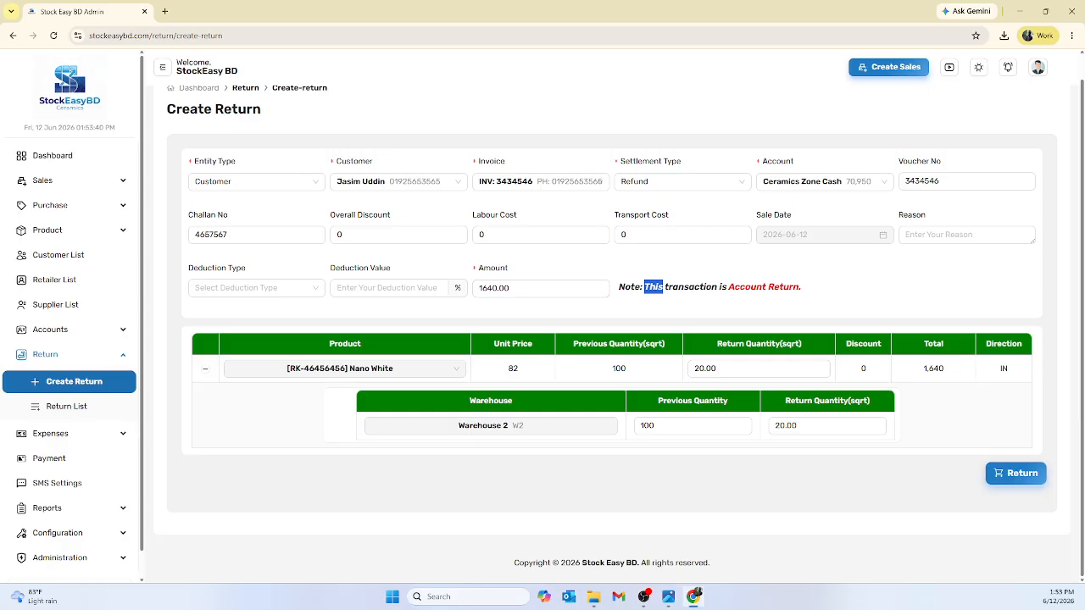
pyautogui.click(835, 284)
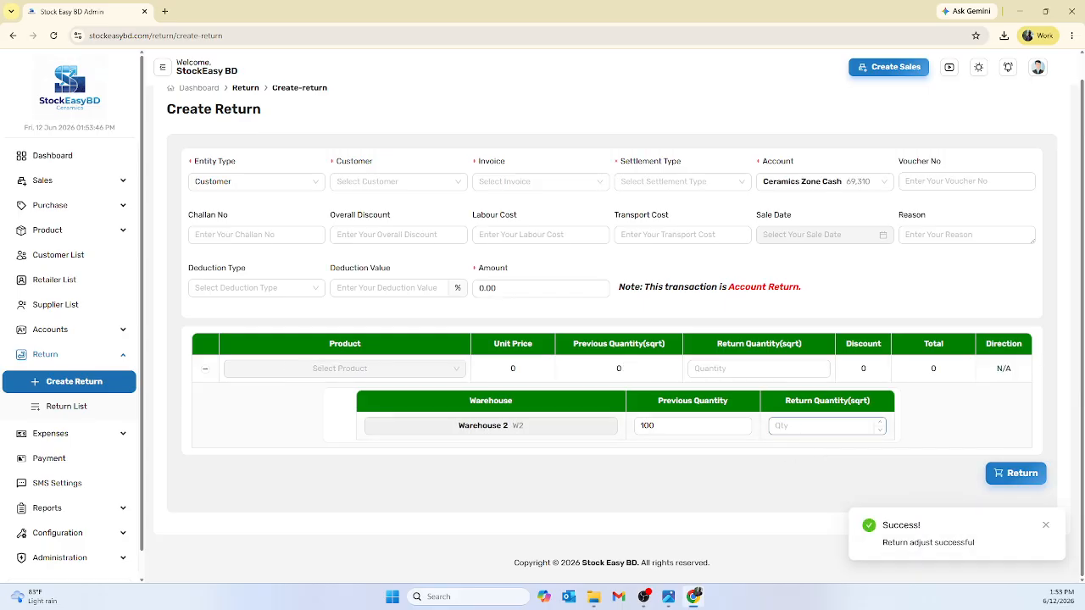
# Step: Open the return list to check the new customer return's settlement type and total amount
pyautogui.click(67, 408)
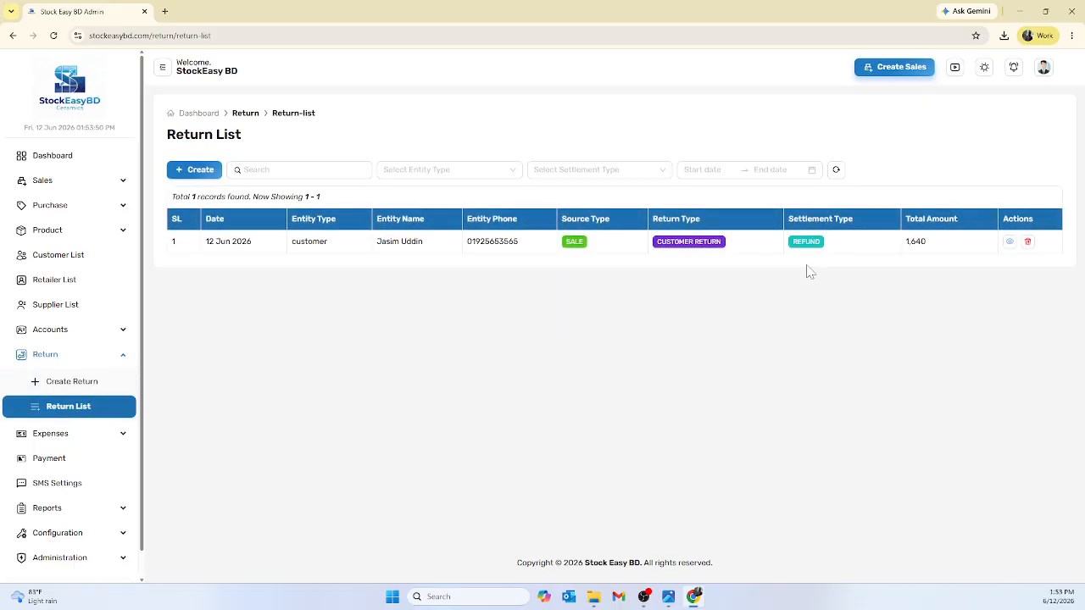
pyautogui.scroll(-1, 102, 503)
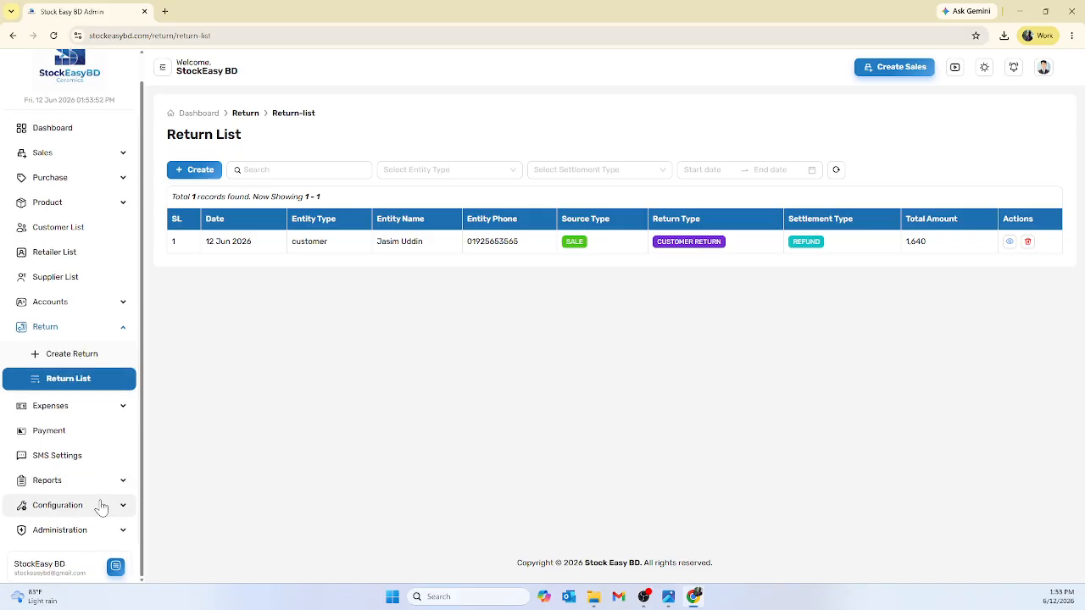
pyautogui.click(100, 490)
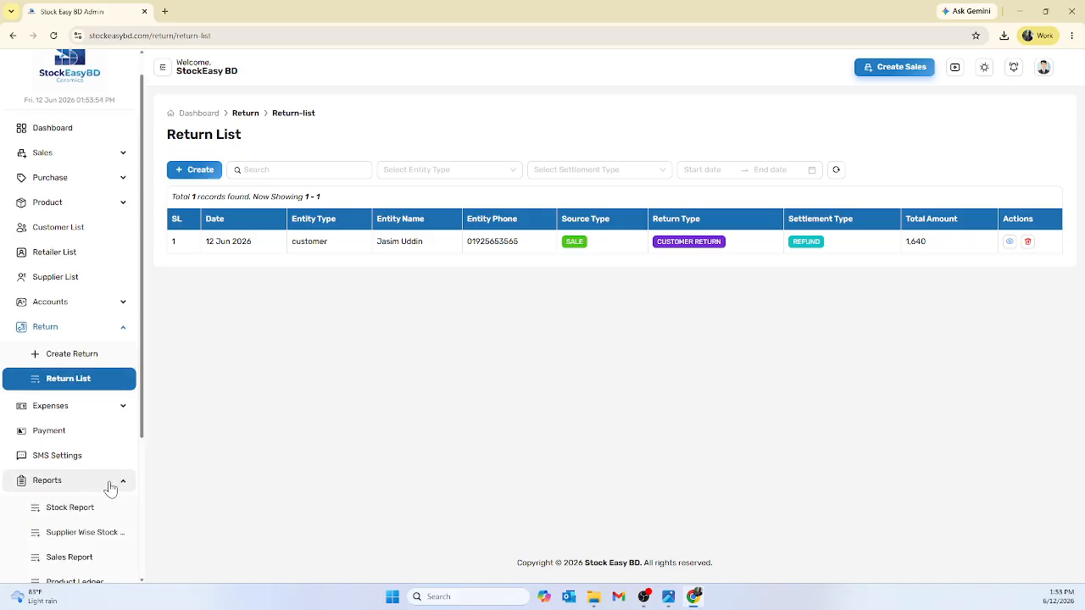
# Step: Open the account list and check the balance of the Ceramics Zone Cash account
pyautogui.click(59, 311)
pyautogui.click(38, 329)
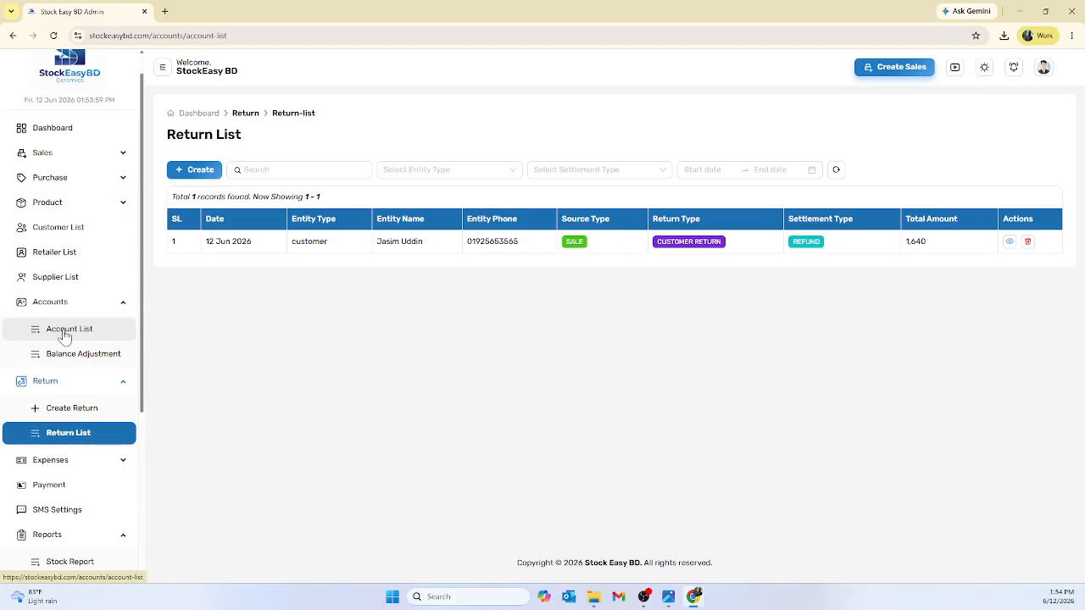
pyautogui.moveTo(805, 267); pyautogui.dragTo(775, 266)
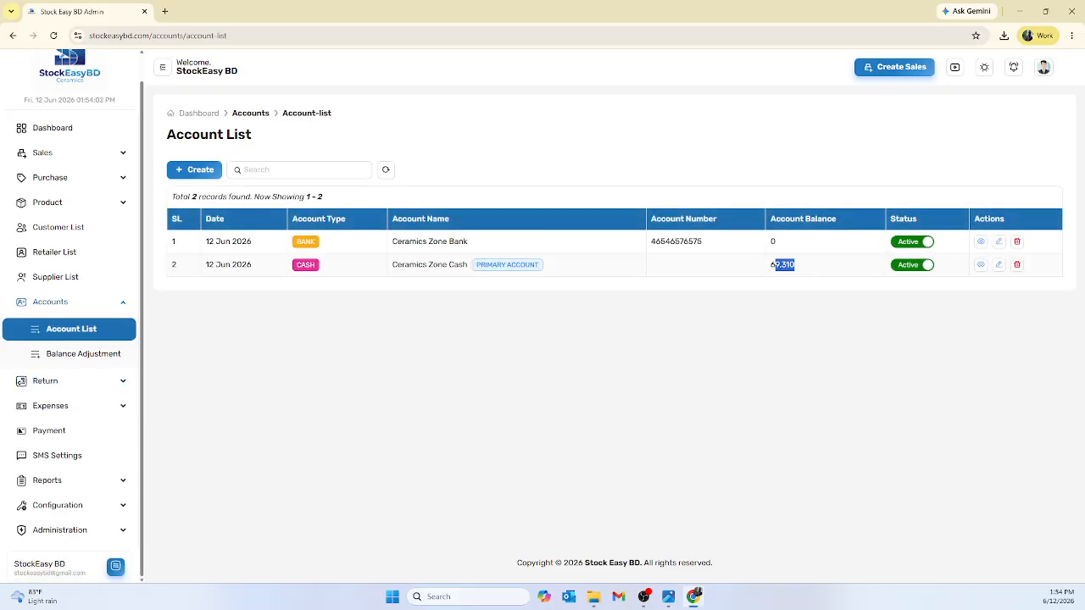
pyautogui.click(779, 283)
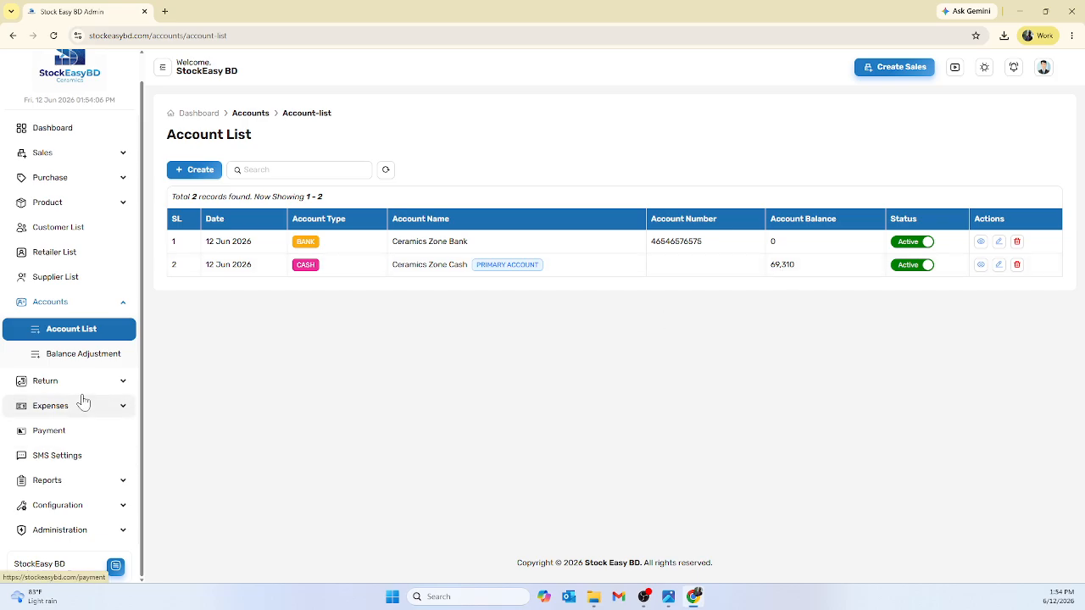
# Step: Open the Product Ledger report and search it for the [RK-46456456] Nano White product
pyautogui.click(72, 483)
pyautogui.scroll(-2, 71, 475)
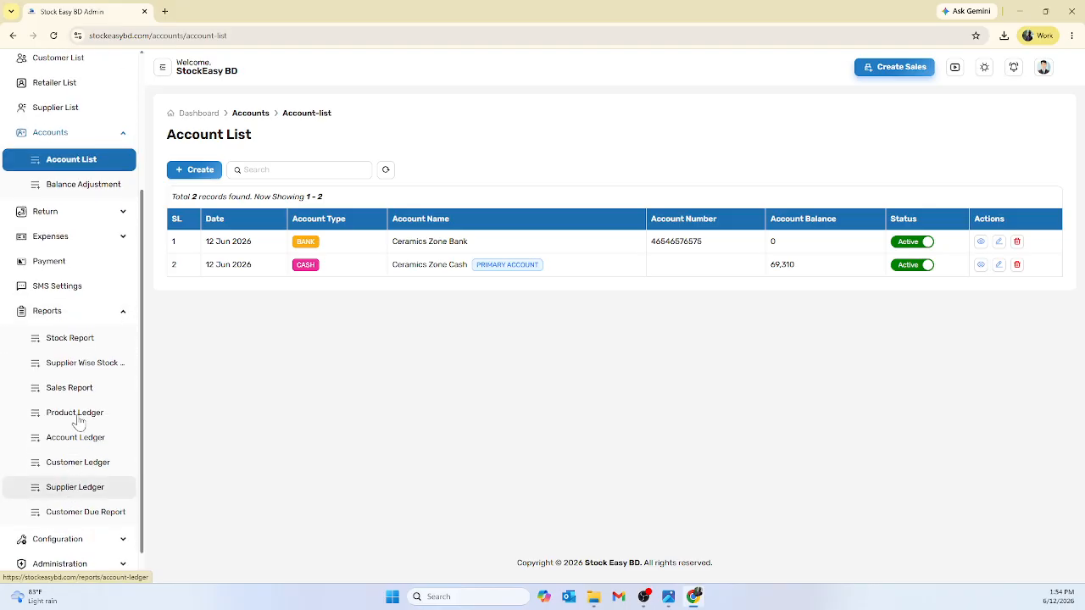
pyautogui.click(79, 414)
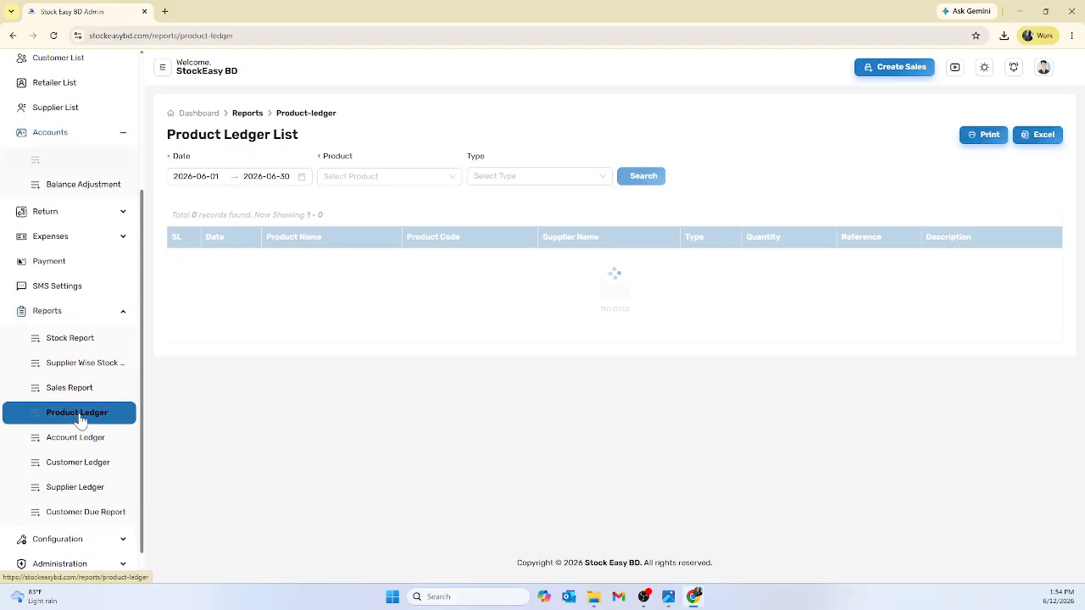
pyautogui.click(386, 176)
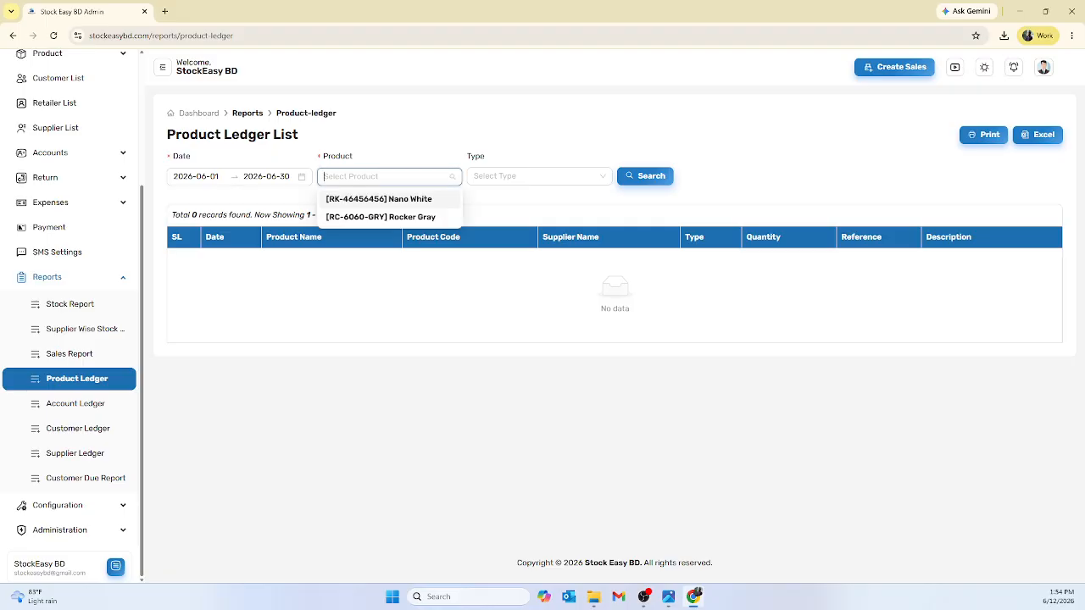
pyautogui.click(424, 199)
pyautogui.click(636, 180)
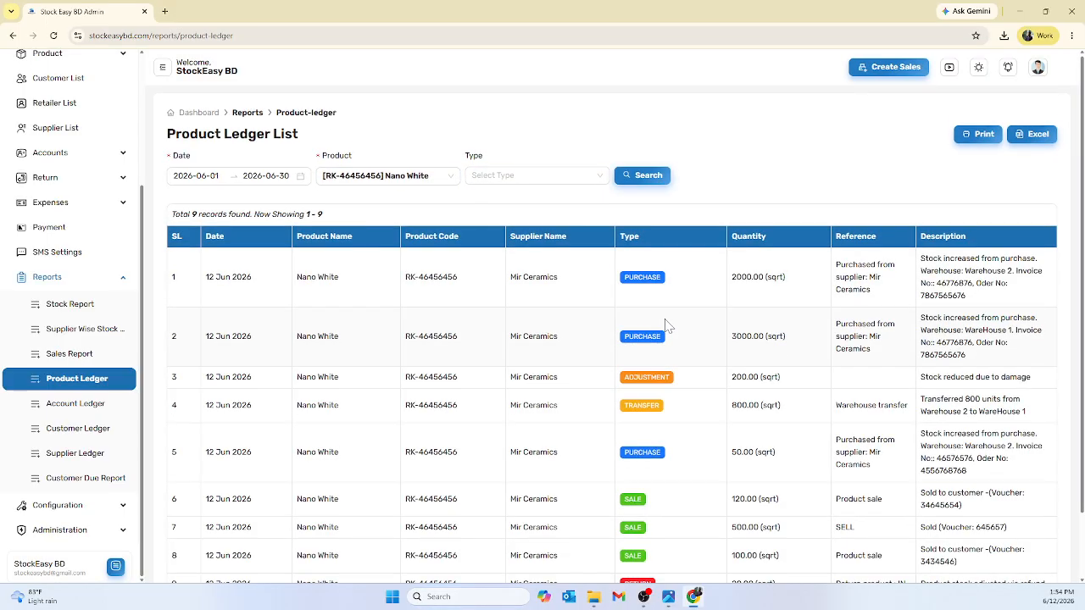
# Step: Examine the Nano White ledger's return entry and sale entries, including quantity, reference and description
pyautogui.scroll(-1, 668, 328)
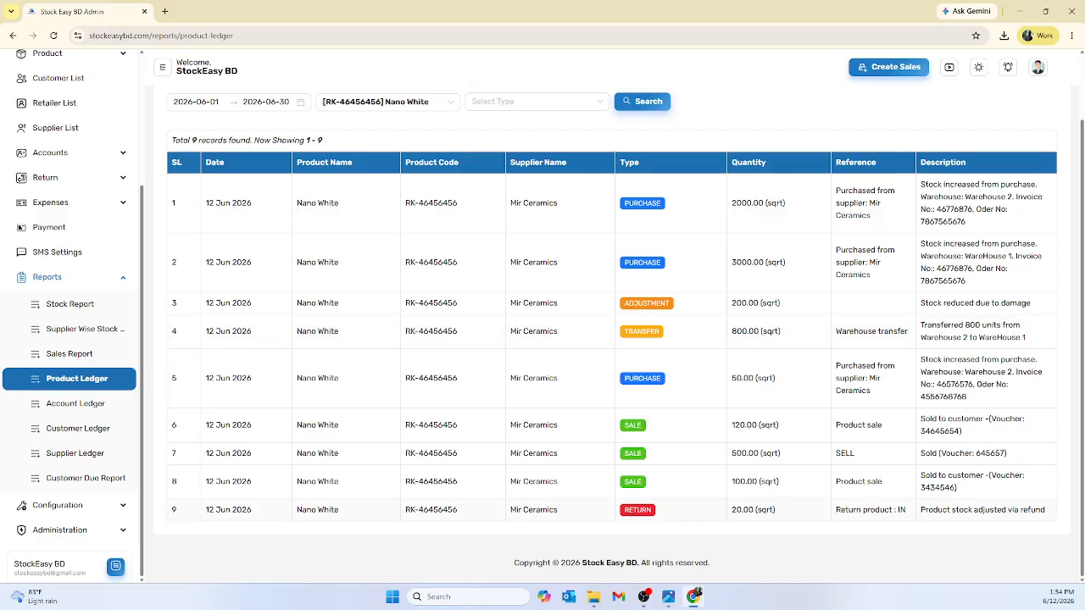
pyautogui.moveTo(841, 509); pyautogui.dragTo(1049, 518)
pyautogui.click(773, 537)
pyautogui.scroll(3, 605, 356)
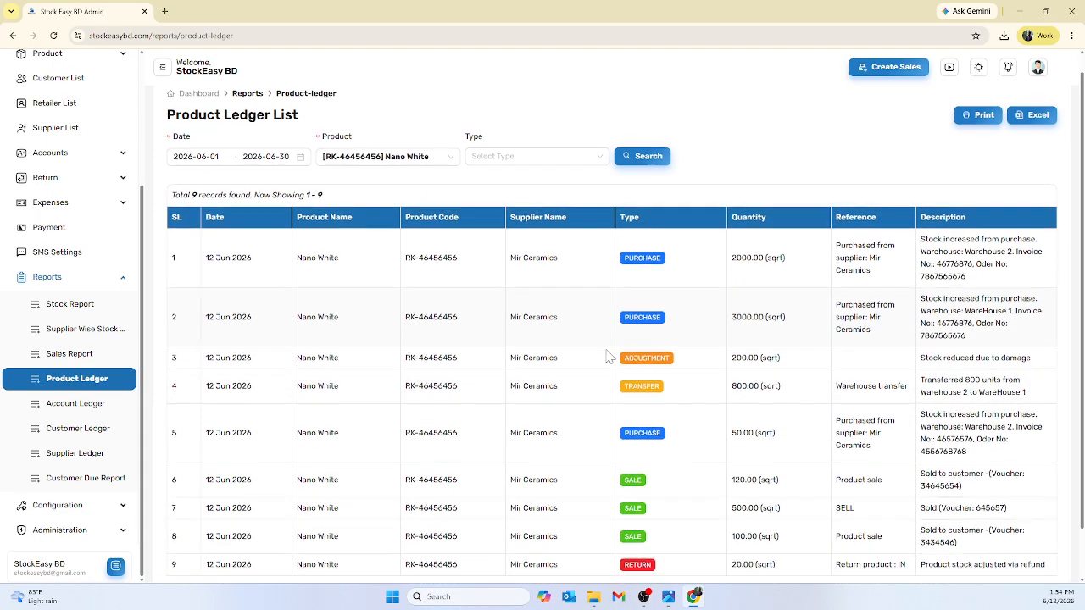
pyautogui.scroll(-3, 605, 357)
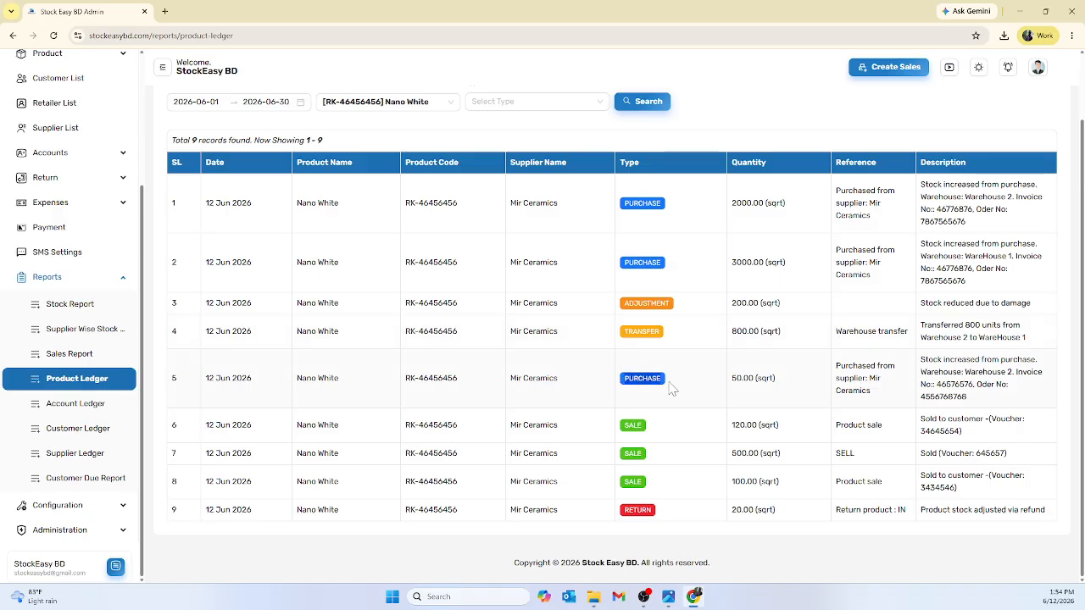
pyautogui.moveTo(628, 428); pyautogui.dragTo(646, 491)
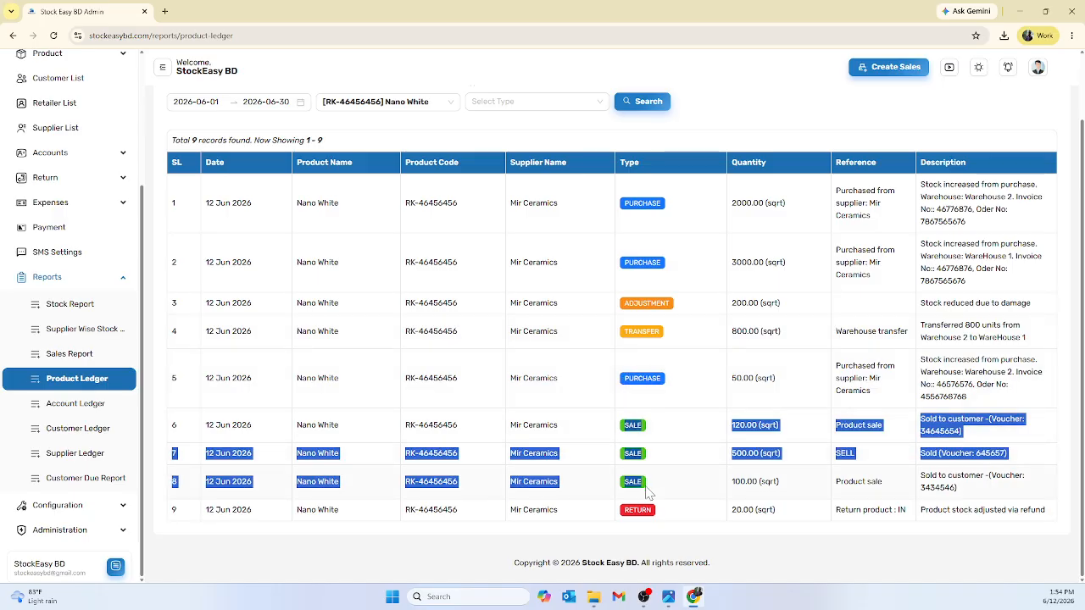
pyautogui.scroll(2, 506, 220)
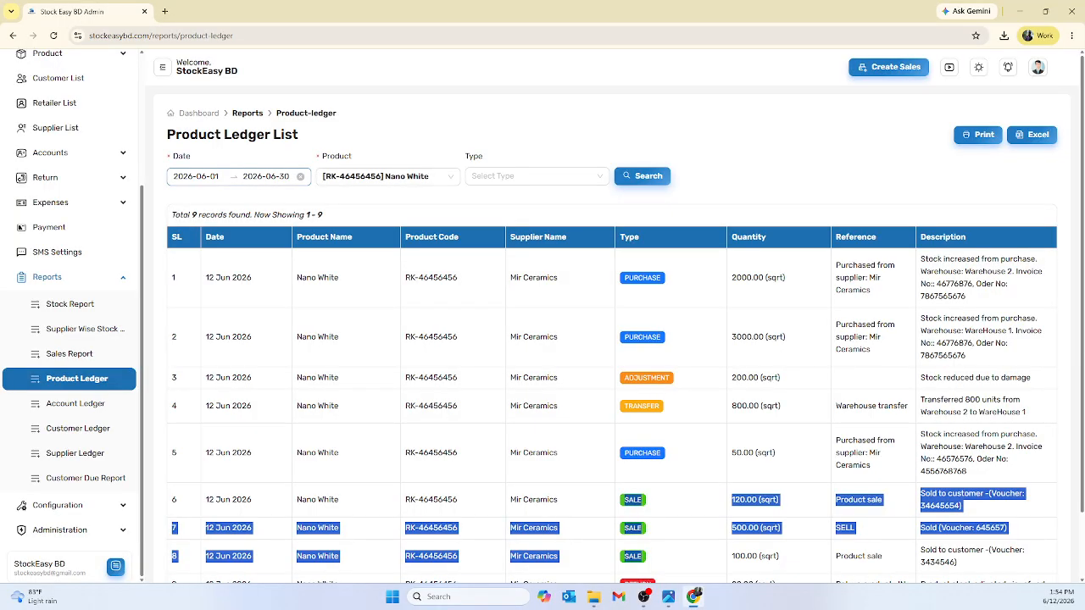
# Step: Filter the Nano White product ledger by the Sale type
pyautogui.click(500, 176)
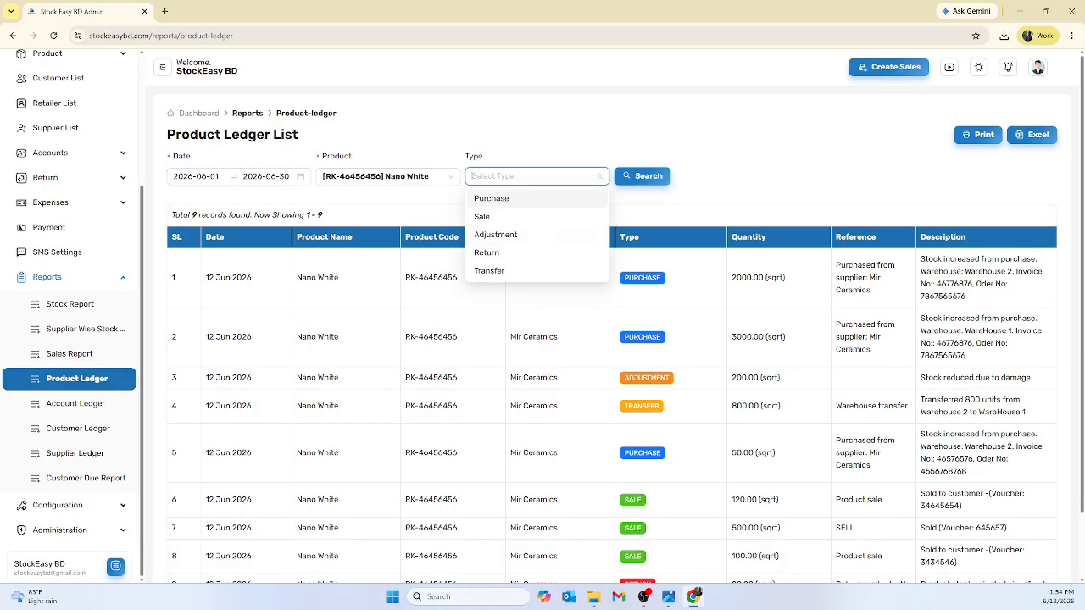
pyautogui.click(497, 217)
pyautogui.click(636, 176)
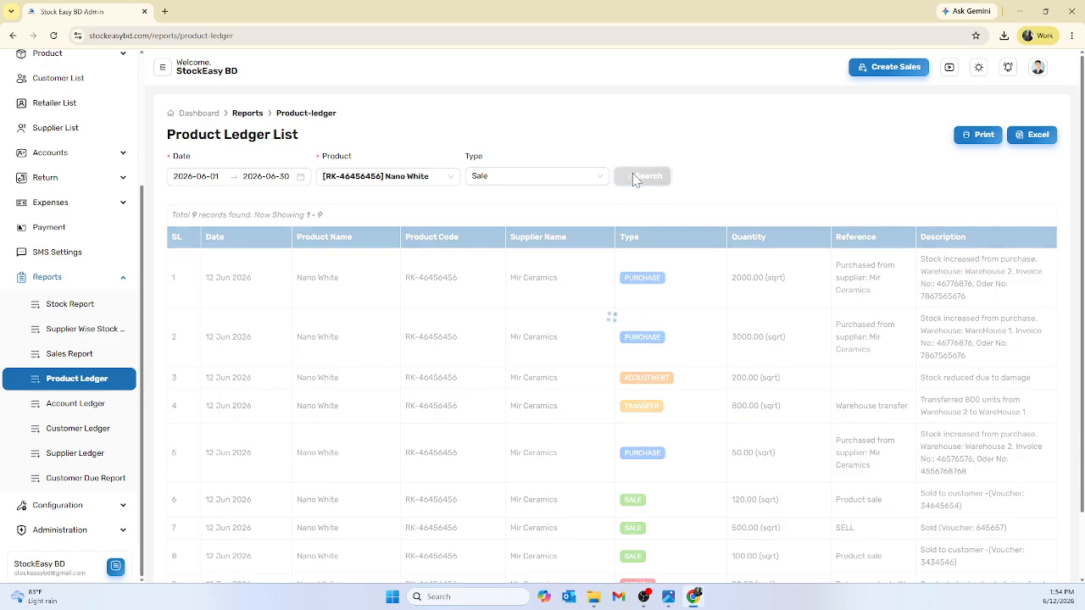
# Step: Filter the Nano White product ledger by the Purchase type
pyautogui.click(526, 175)
pyautogui.click(500, 197)
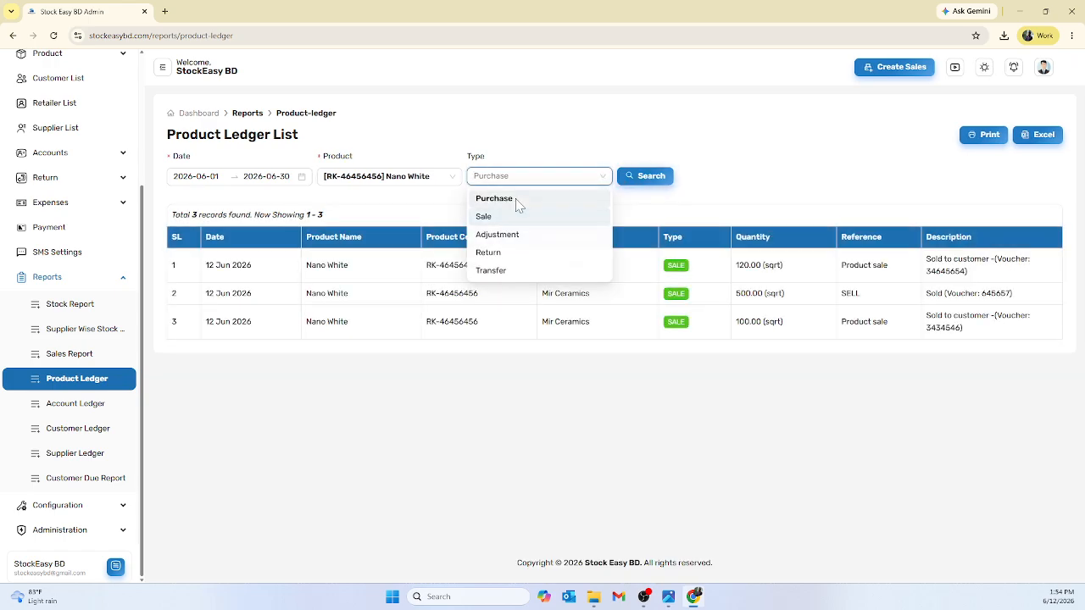
pyautogui.click(642, 186)
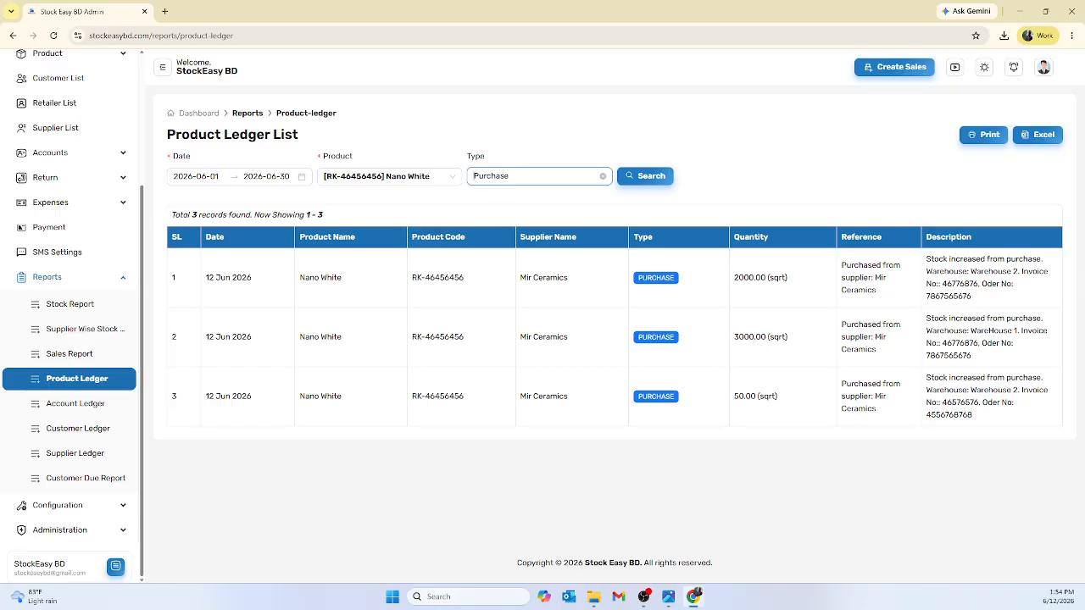
# Step: Set the Nano White product ledger's type filter to Adjustment
pyautogui.click(526, 177)
pyautogui.click(500, 237)
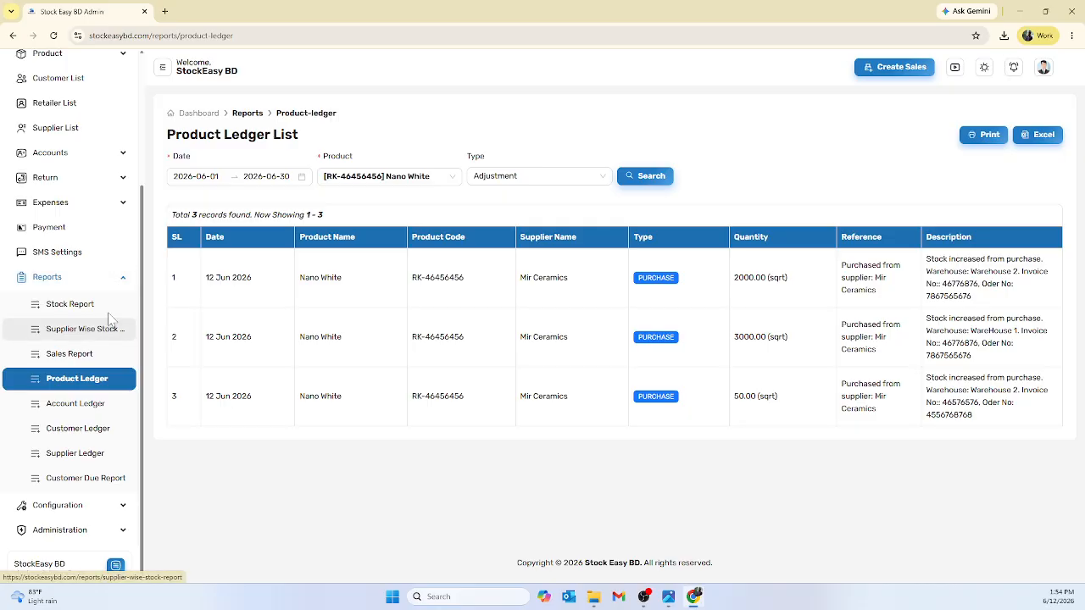
# Step: Start a new customer return and select the first named customer after Walk in customer, with that customer's second listed invoice
pyautogui.click(119, 281)
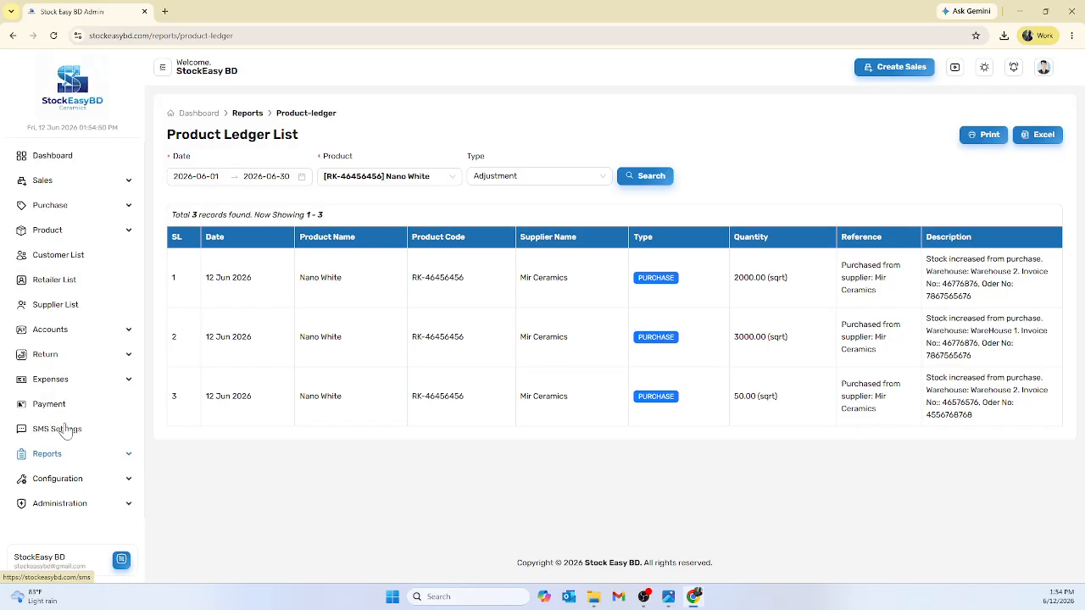
pyautogui.click(74, 361)
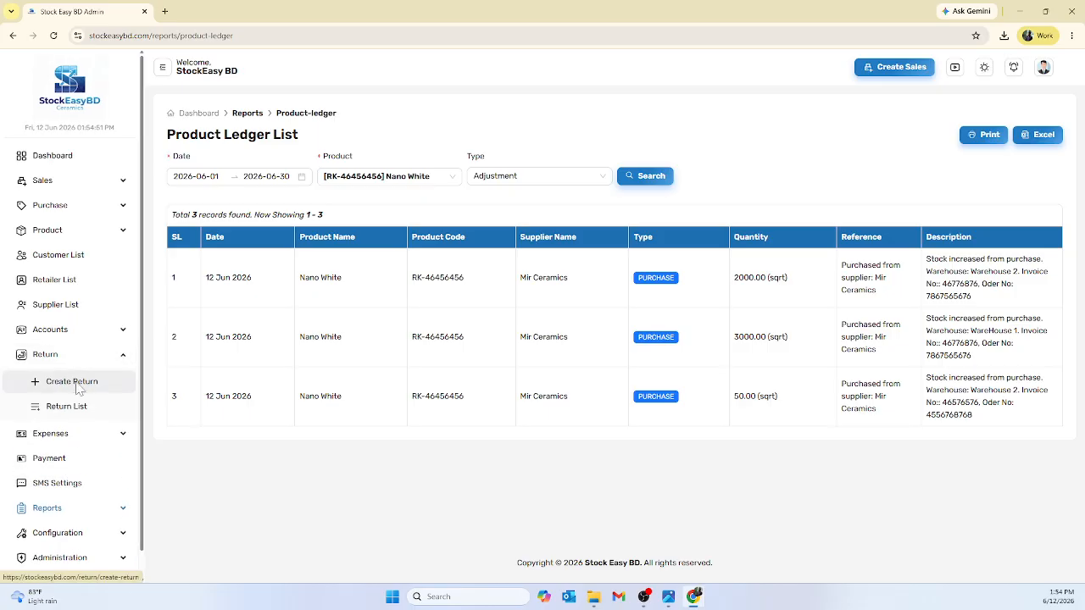
pyautogui.click(74, 382)
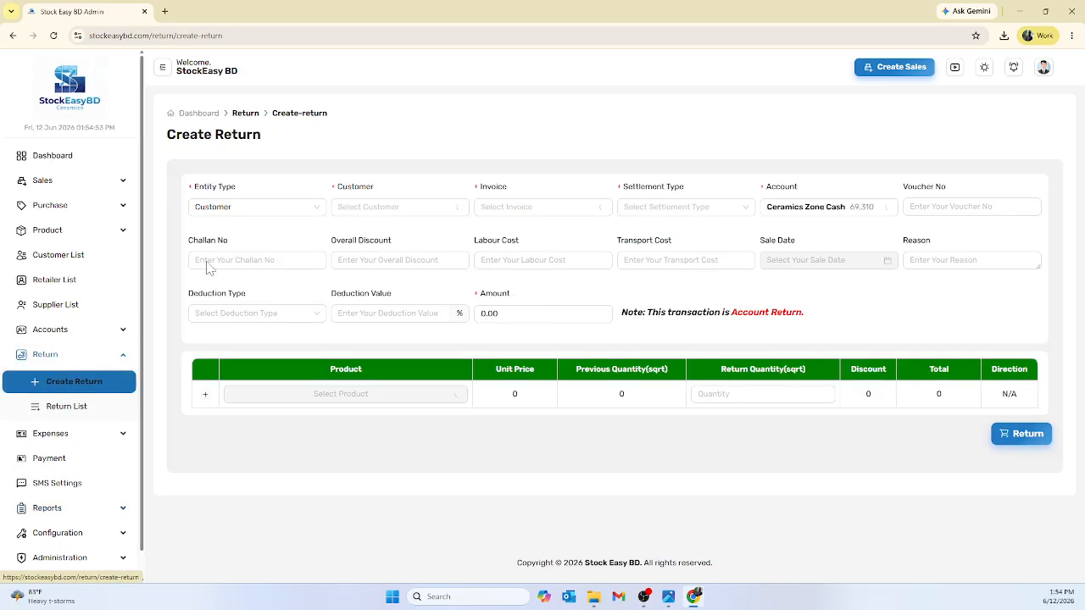
pyautogui.click(348, 209)
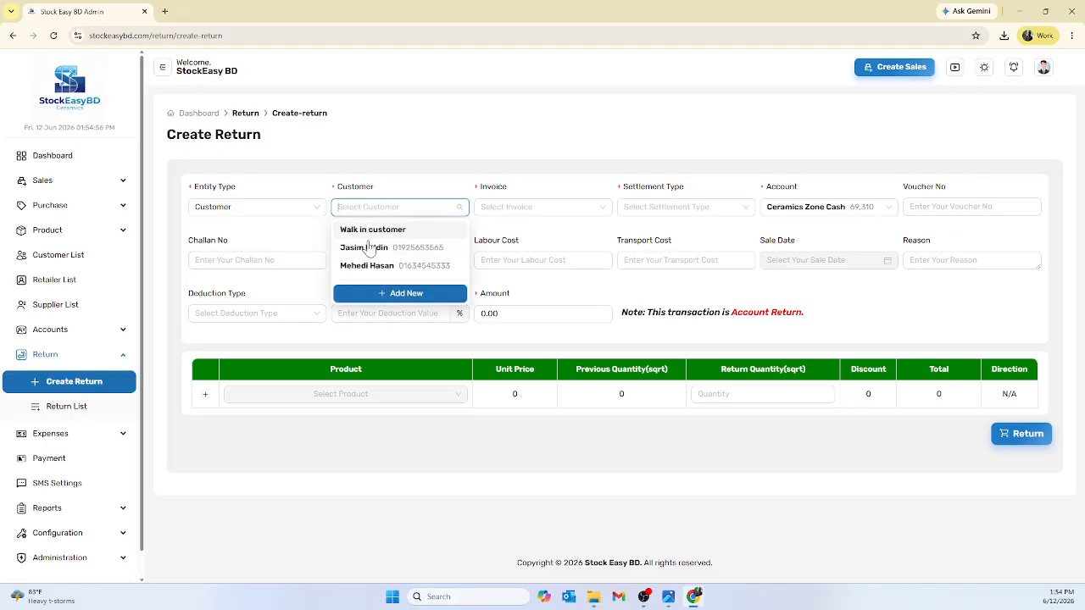
pyautogui.click(369, 247)
pyautogui.click(517, 208)
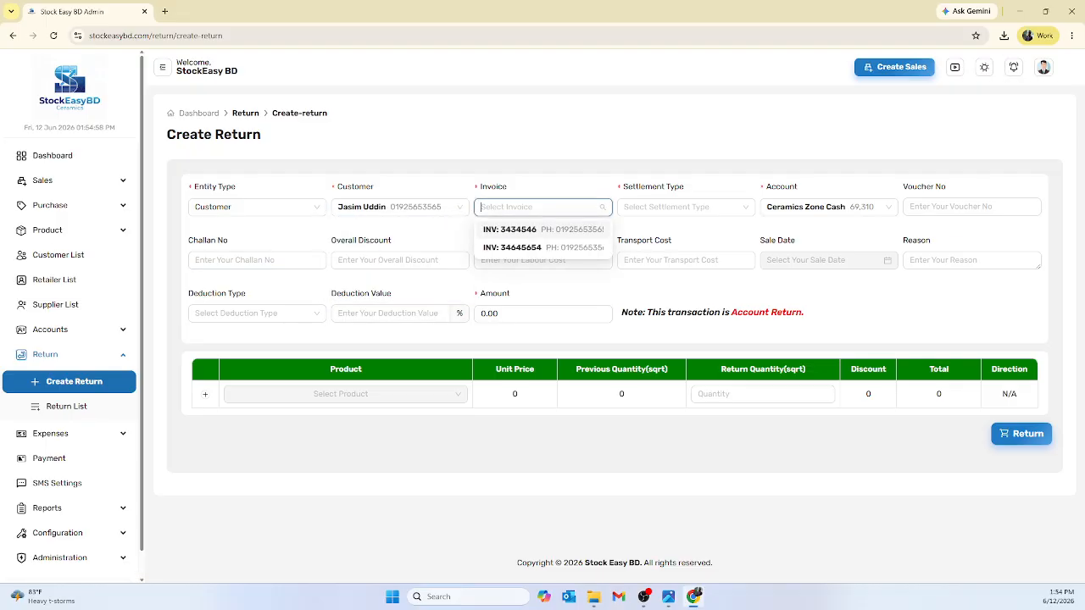
pyautogui.click(527, 249)
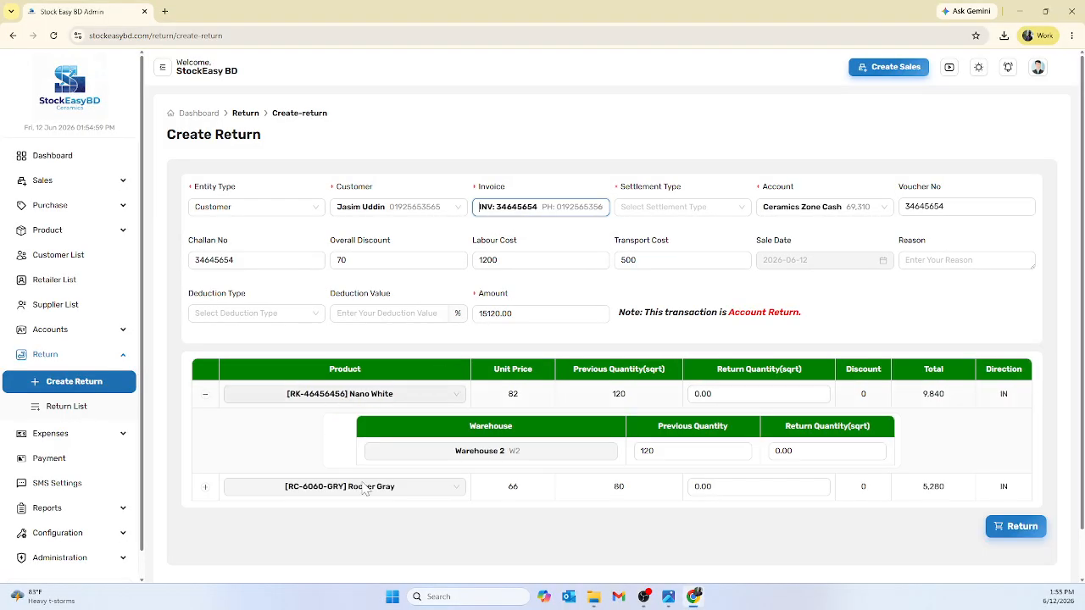
# Step: Set the settlement type to Replacement and expand the returned Rocker Gray line's warehouse details
pyautogui.click(684, 208)
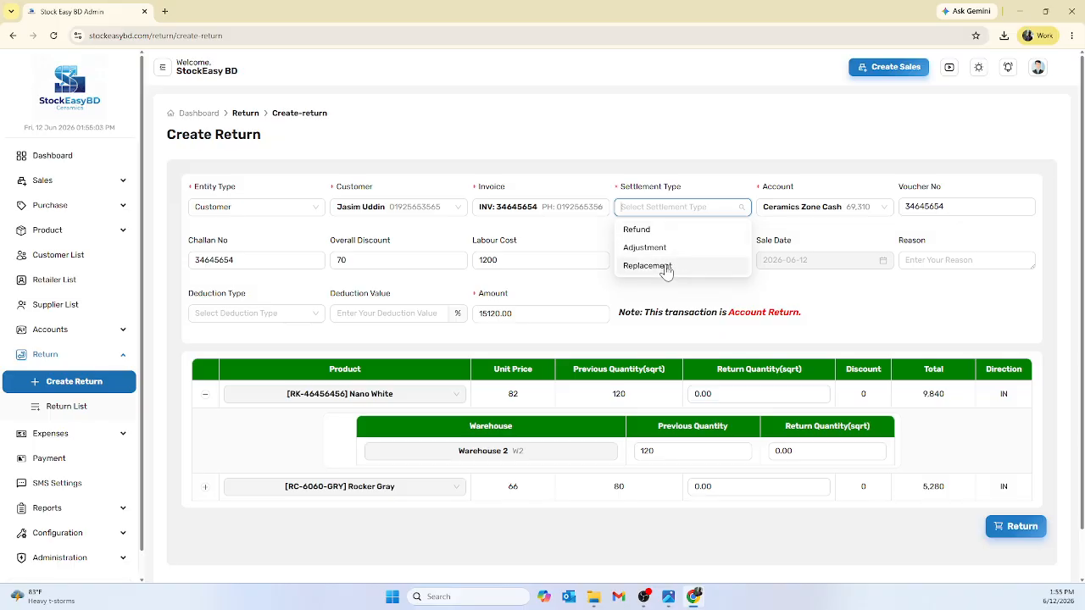
pyautogui.click(667, 267)
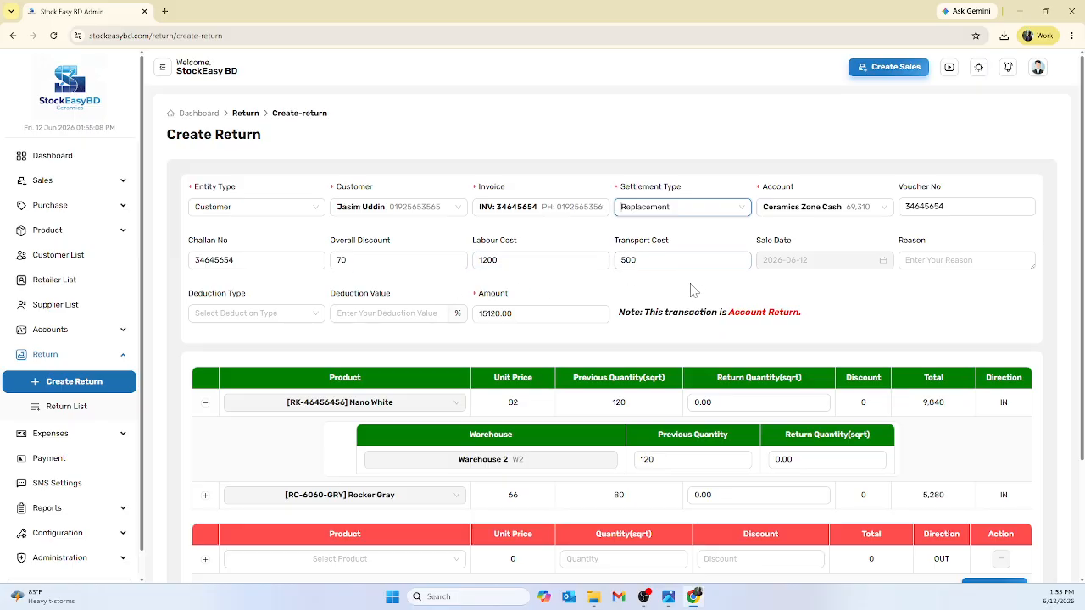
pyautogui.scroll(-2, 692, 290)
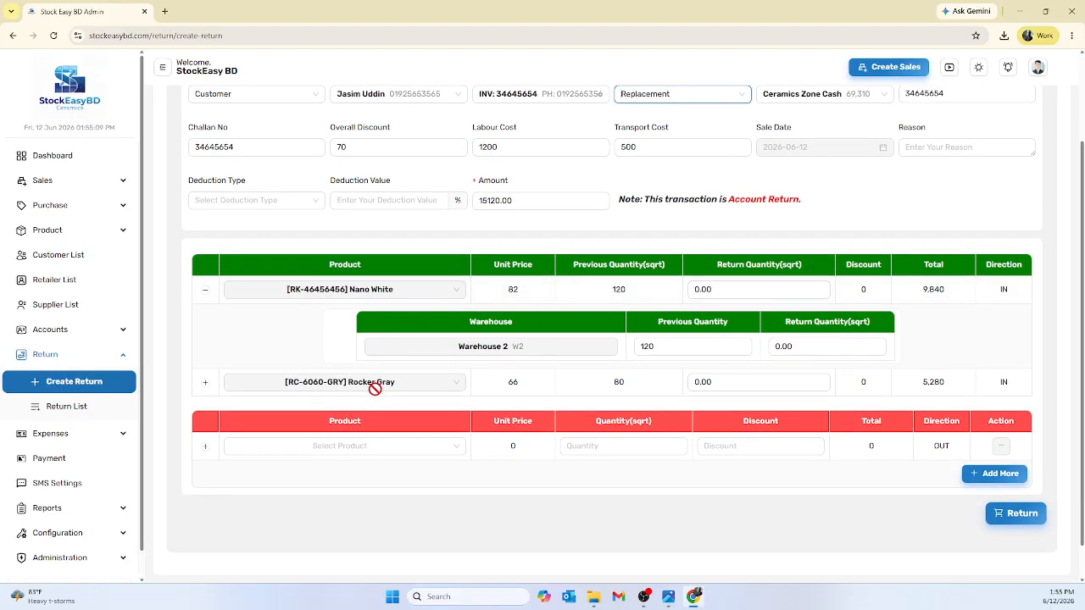
pyautogui.doubleClick(206, 385)
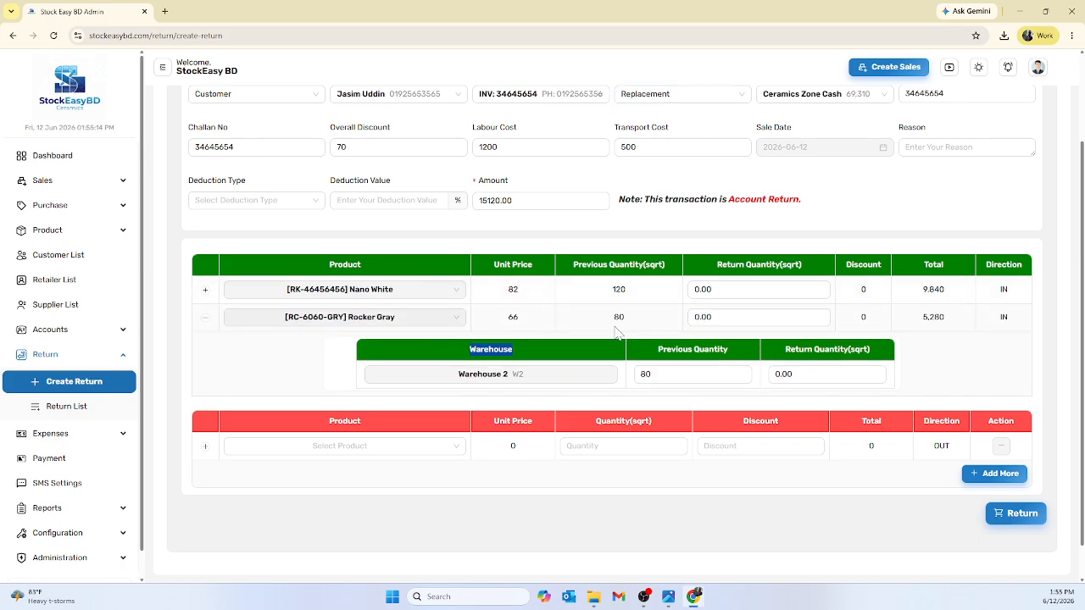
pyautogui.click(339, 446)
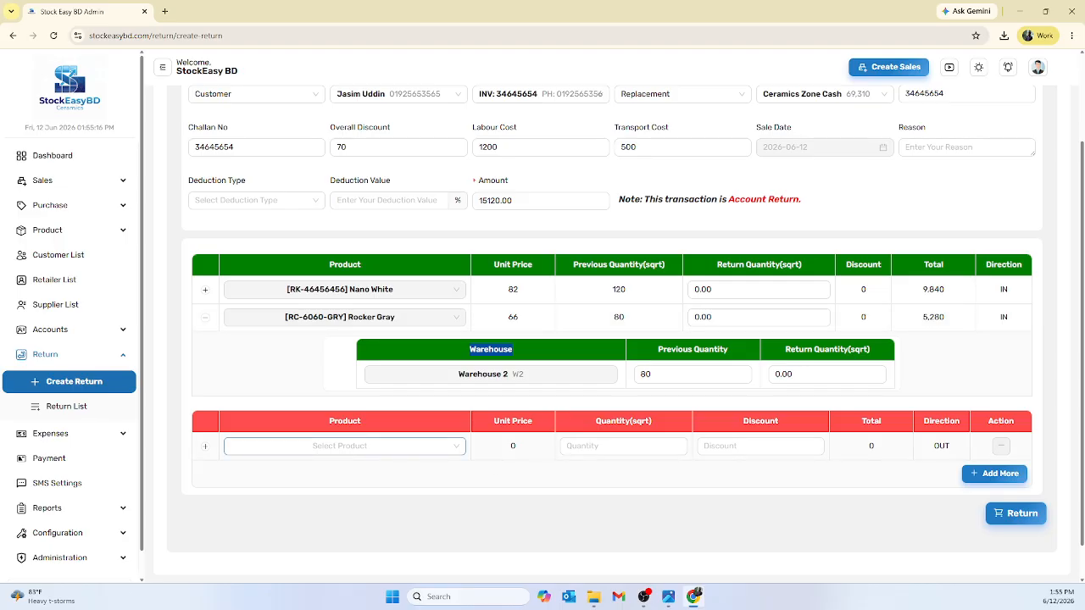
pyautogui.click(540, 513)
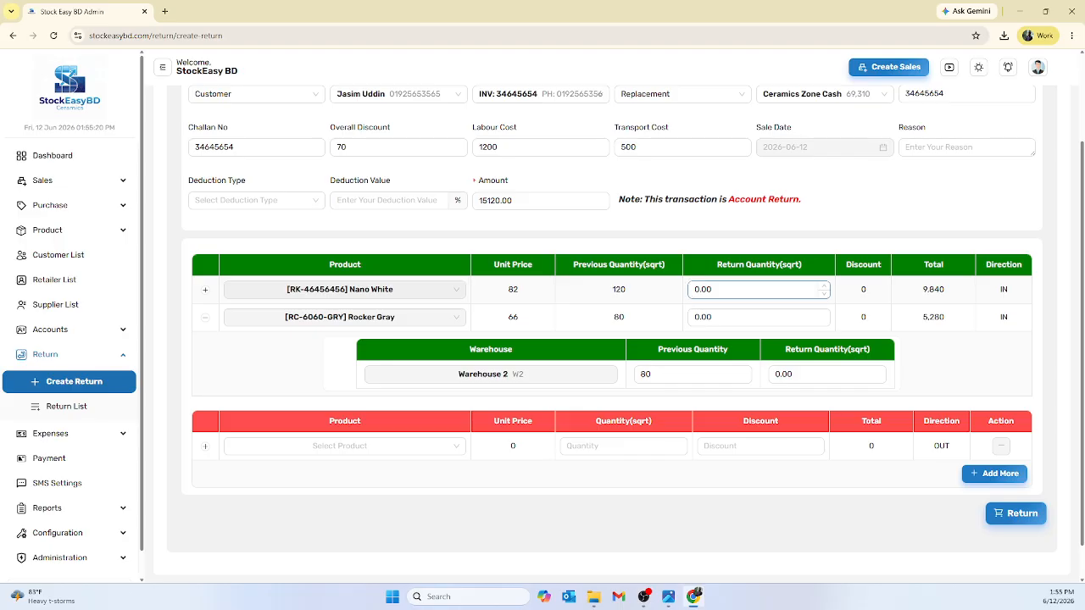
# Step: Set the return quantity of [RK-46456456] Nano White to 20
pyautogui.moveTo(717, 290); pyautogui.dragTo(690, 303)
pyautogui.click(630, 299)
pyautogui.doubleClick(702, 290)
pyautogui.click(700, 290)
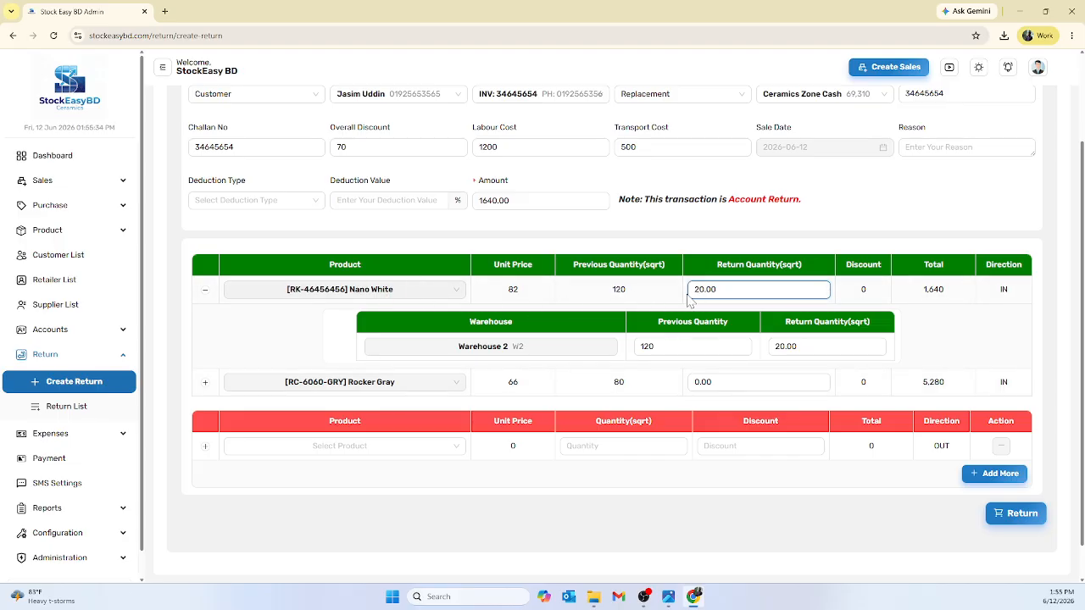
# Step: Add [RC-6060-GRY] Rocker Gray as the outgoing replacement product with quantity 80, allocating all 80 from Warehouse 2
pyautogui.click(297, 446)
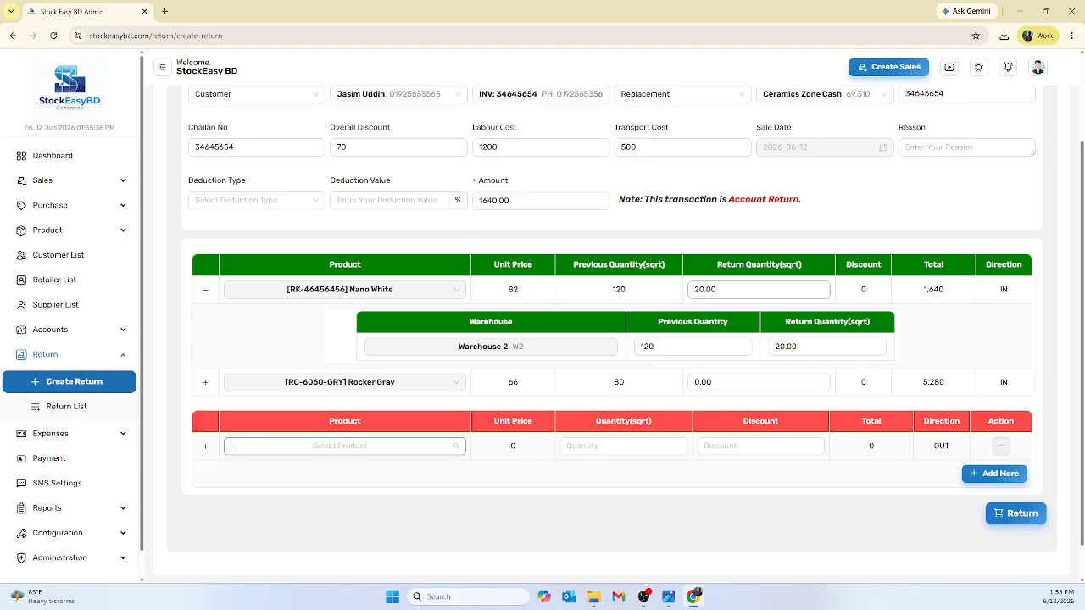
pyautogui.click(315, 492)
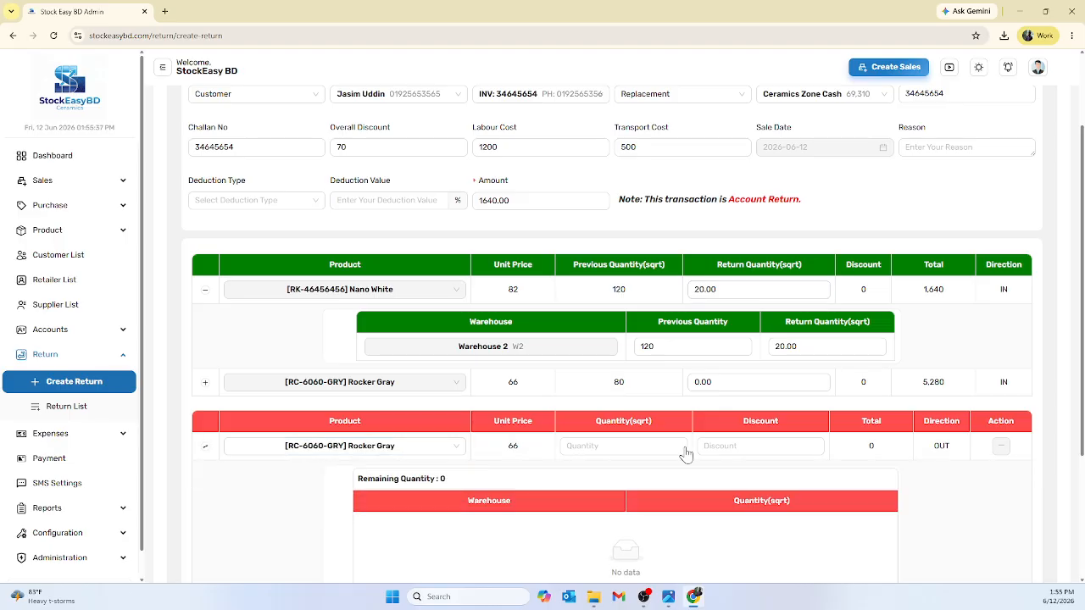
pyautogui.click(679, 447)
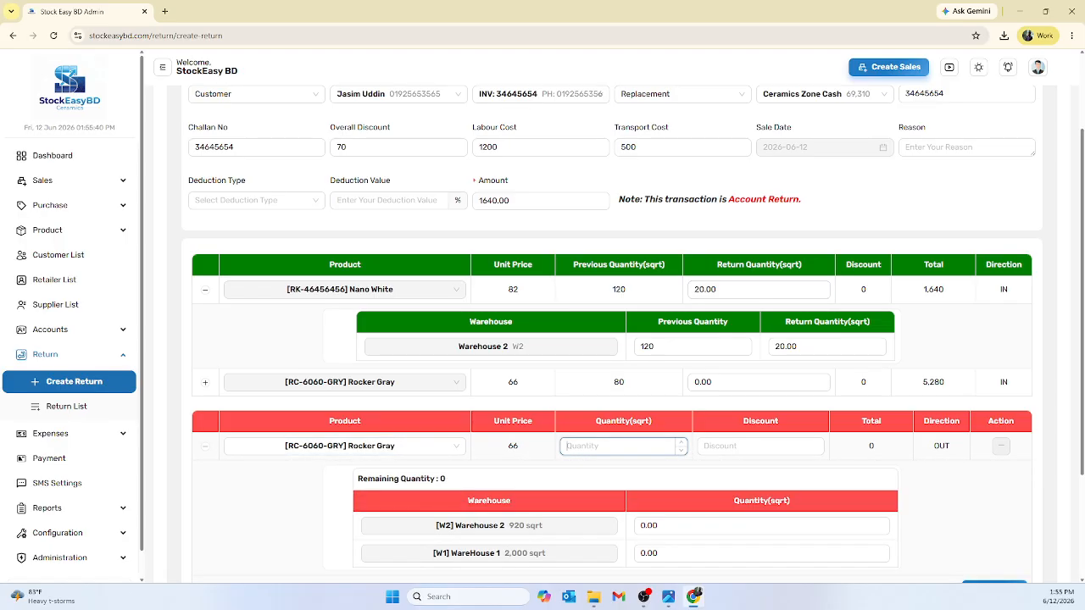
pyautogui.write('80')
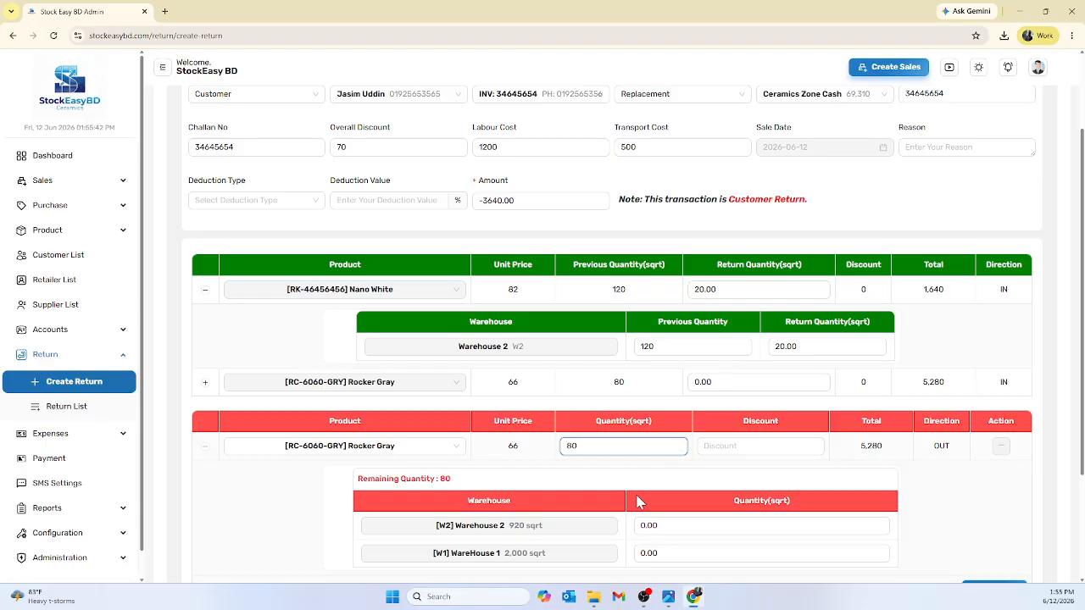
pyautogui.scroll(-1, 654, 517)
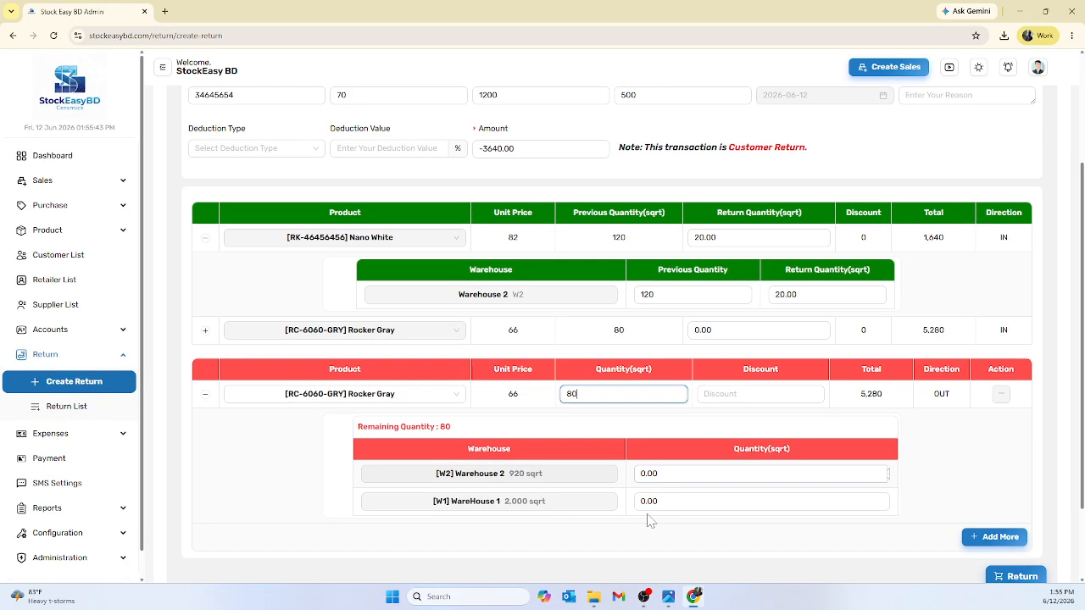
pyautogui.click(642, 469)
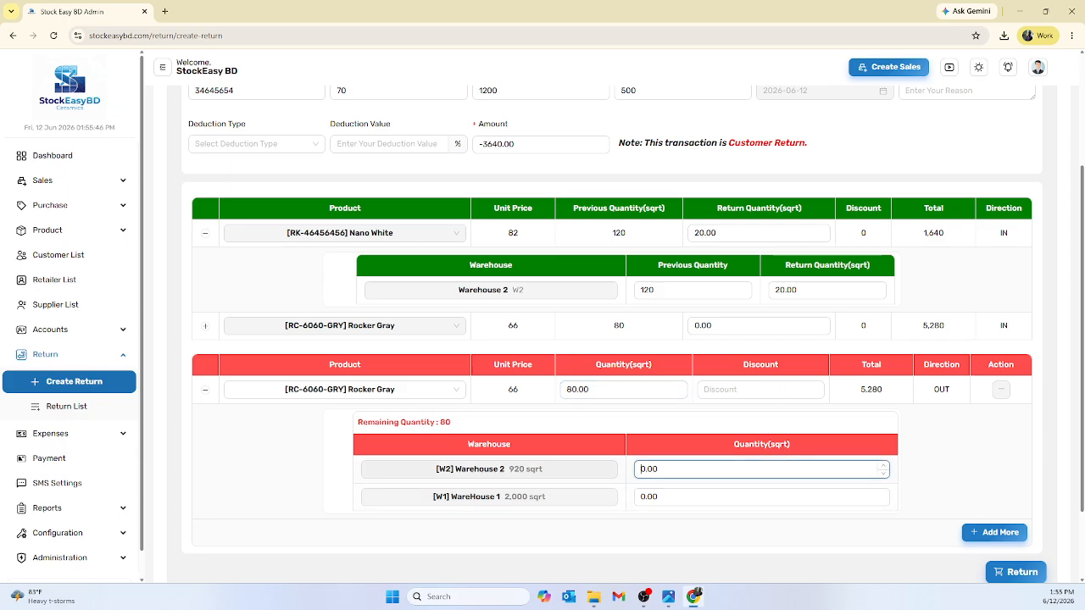
pyautogui.write('8')
# Step: Examine the return's amount, the incoming and outgoing product totals, and the note naming the transaction type
pyautogui.scroll(2, 749, 459)
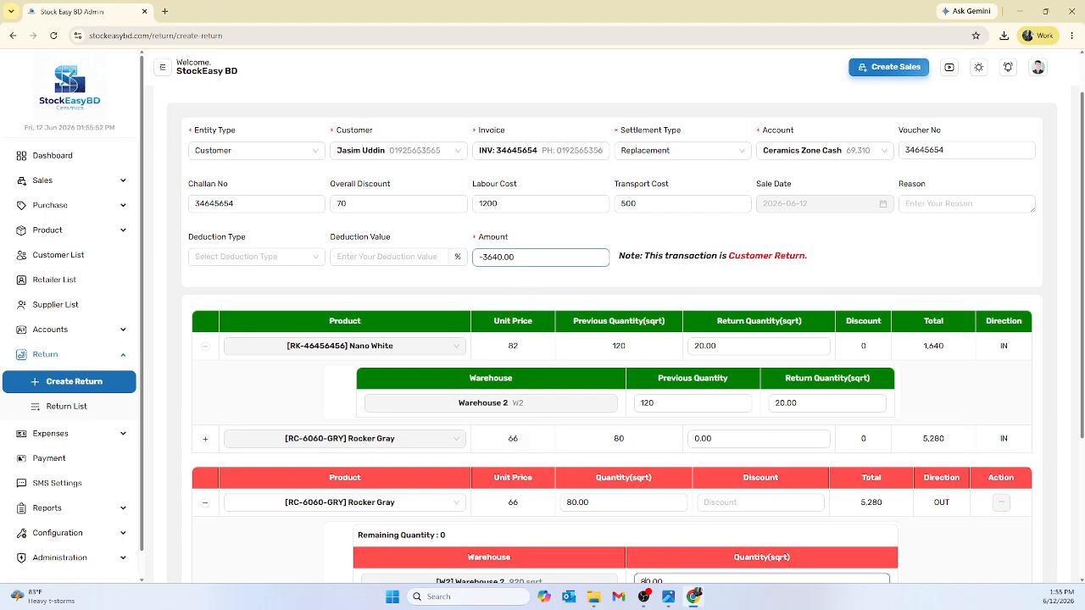
pyautogui.moveTo(482, 258); pyautogui.dragTo(510, 258)
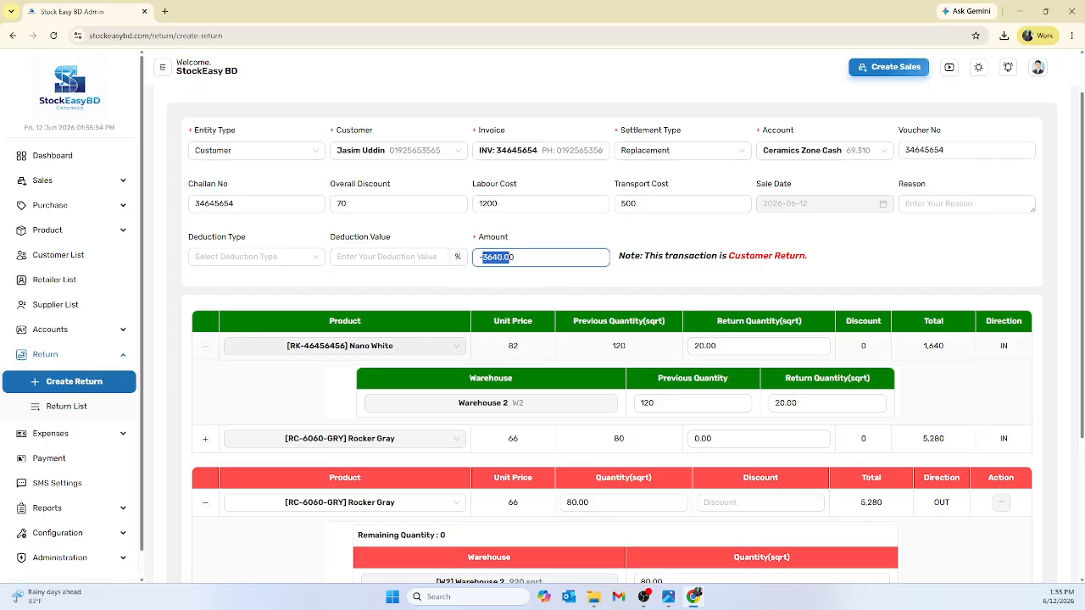
pyautogui.moveTo(924, 349); pyautogui.dragTo(948, 356)
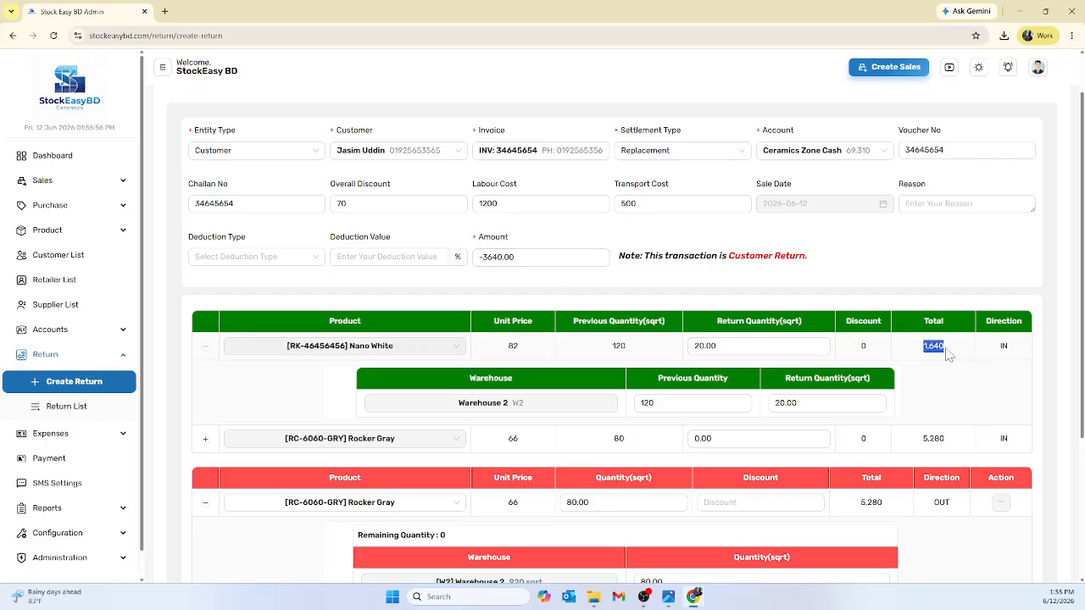
pyautogui.scroll(-2, 948, 356)
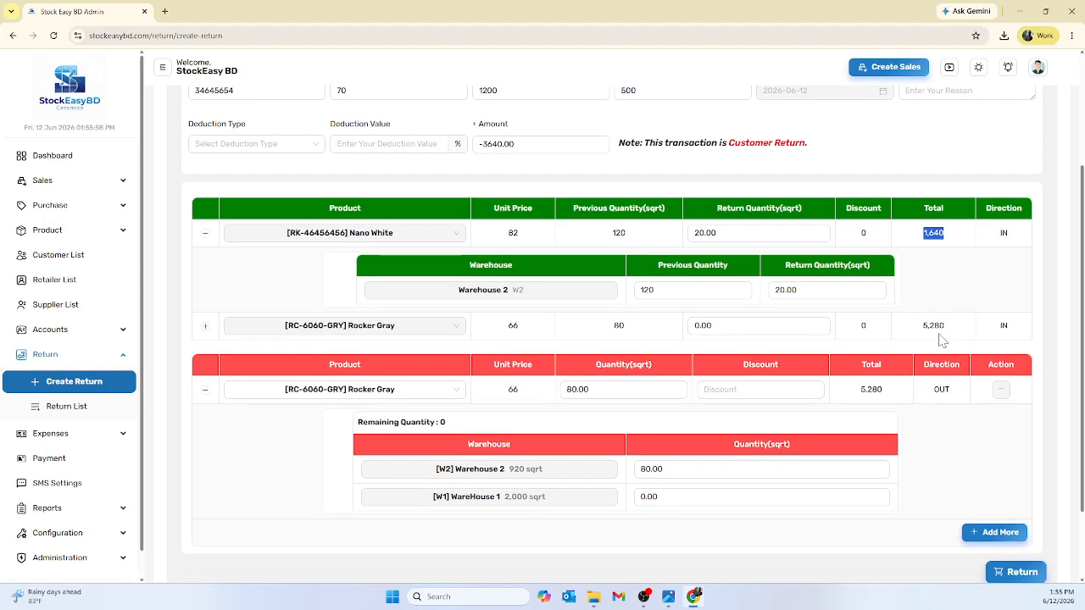
pyautogui.moveTo(948, 332); pyautogui.dragTo(923, 332)
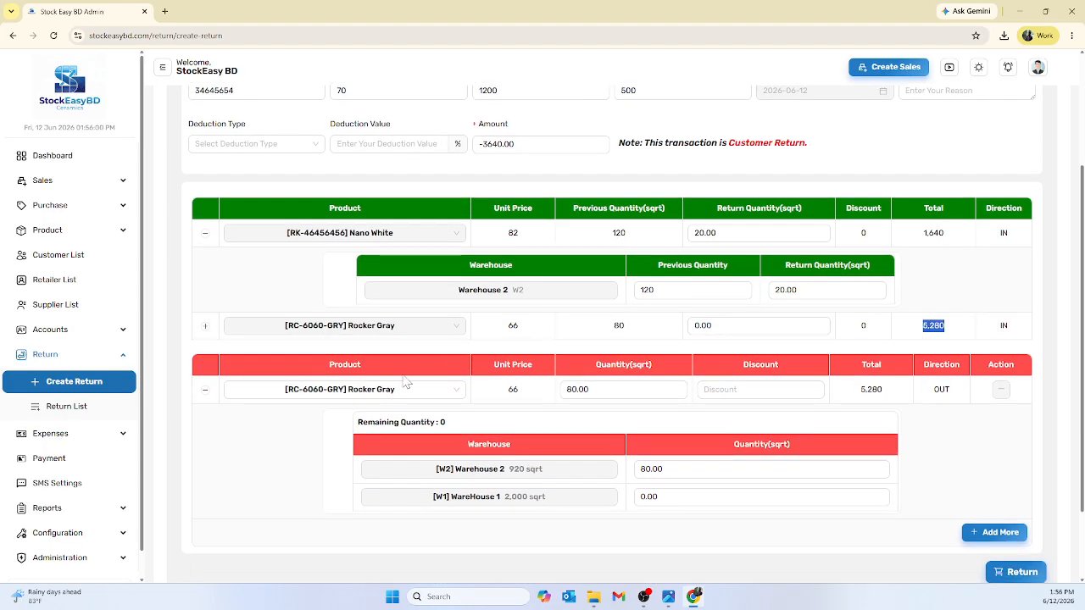
pyautogui.click(888, 398)
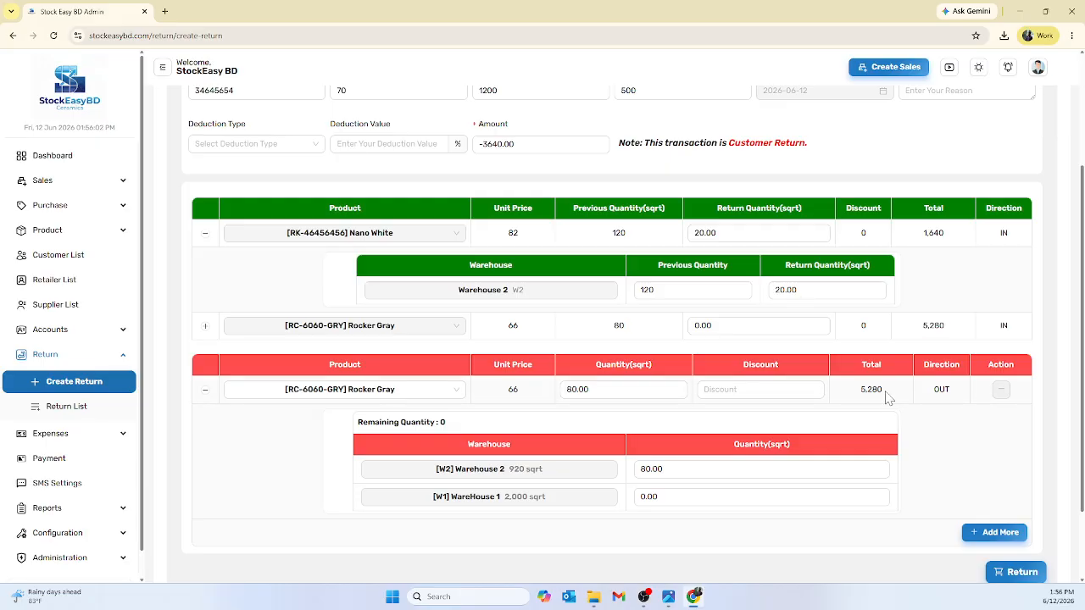
pyautogui.scroll(2, 888, 399)
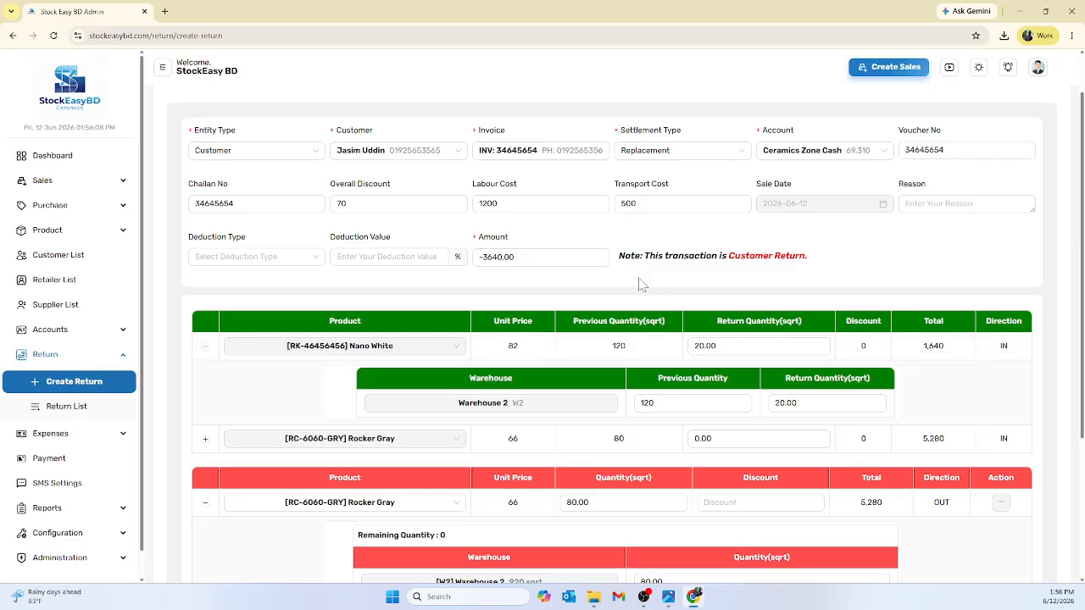
pyautogui.click(553, 257)
pyautogui.moveTo(551, 258); pyautogui.dragTo(474, 259)
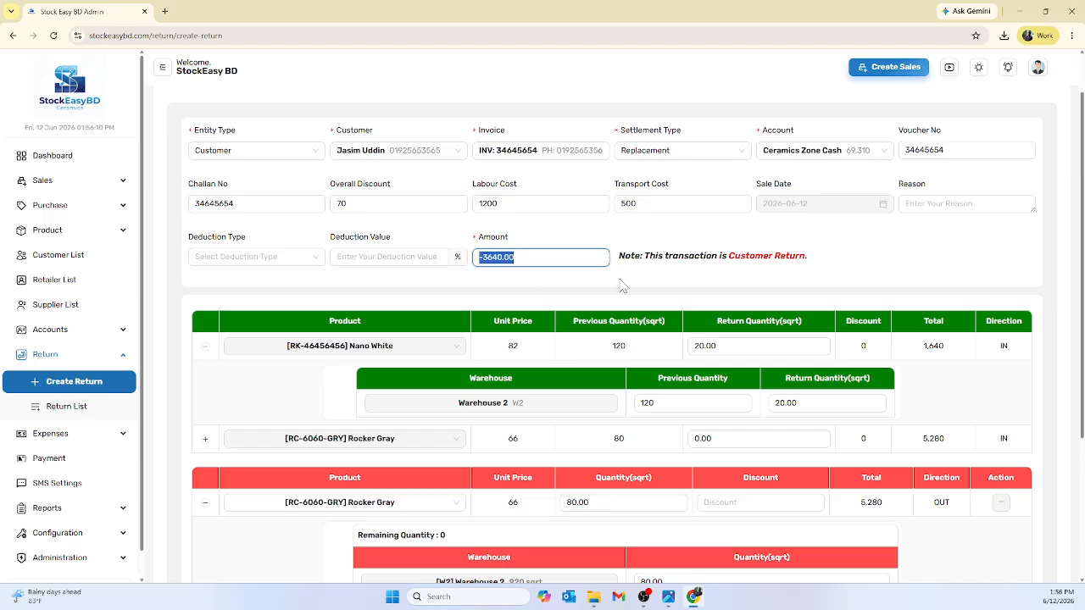
pyautogui.click(705, 283)
pyautogui.moveTo(727, 255); pyautogui.dragTo(819, 260)
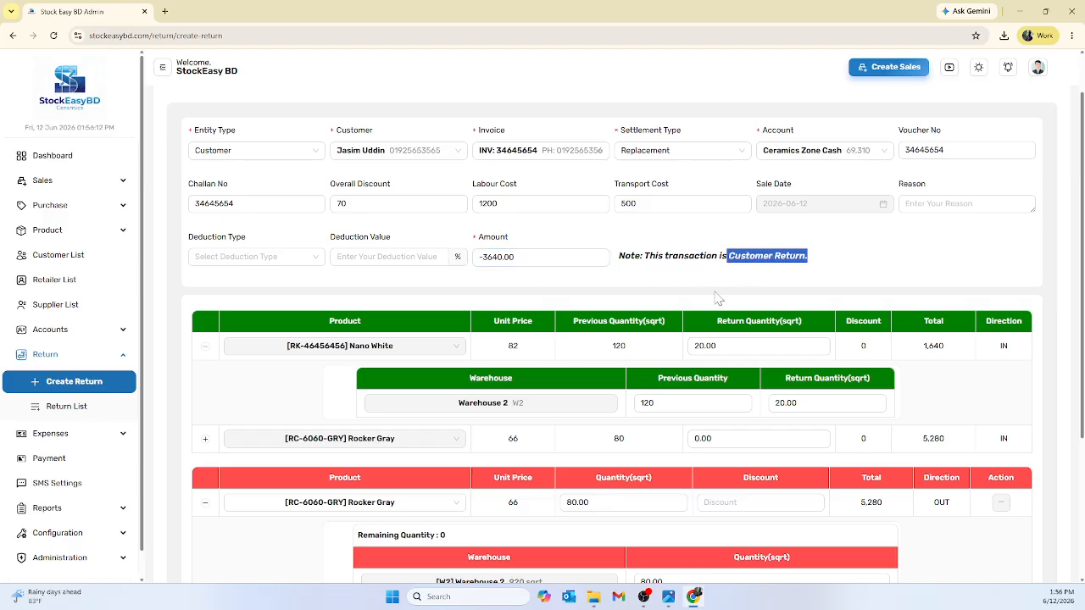
# Step: Submit the replacement return
pyautogui.scroll(-5, 656, 315)
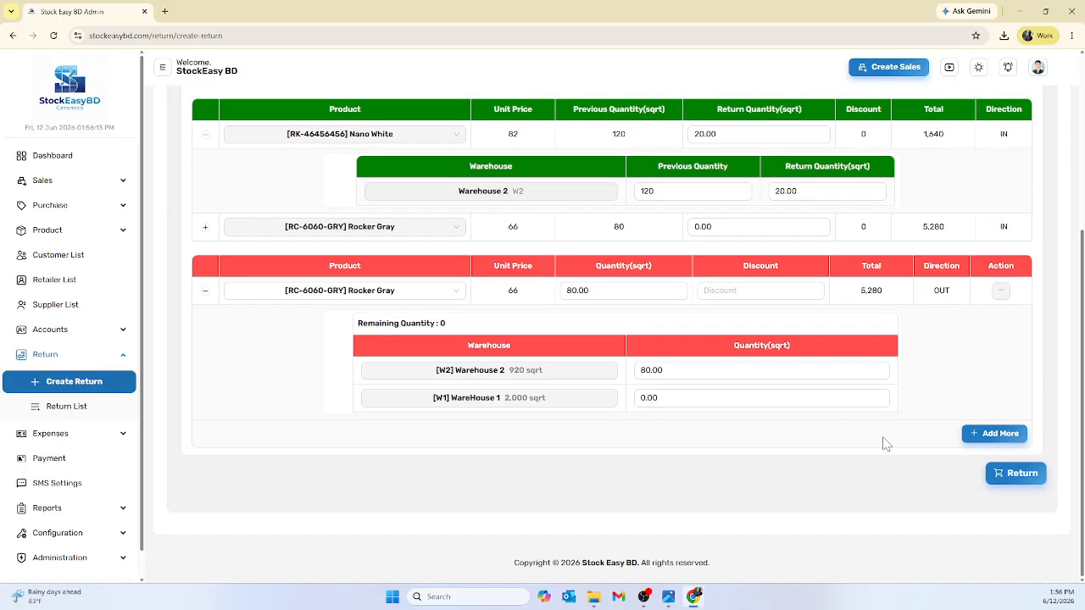
pyautogui.click(1015, 476)
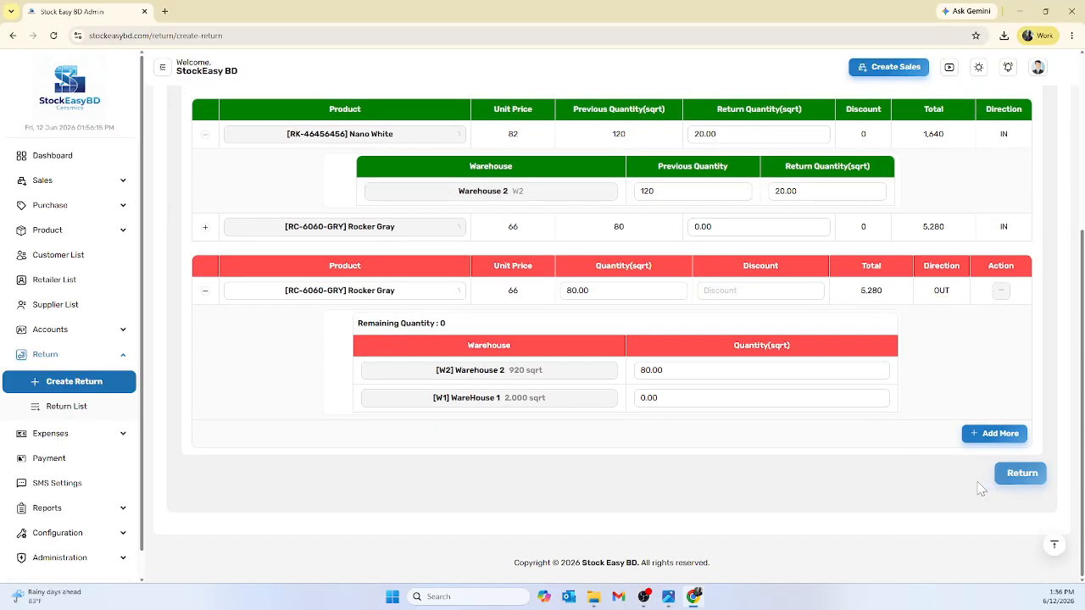